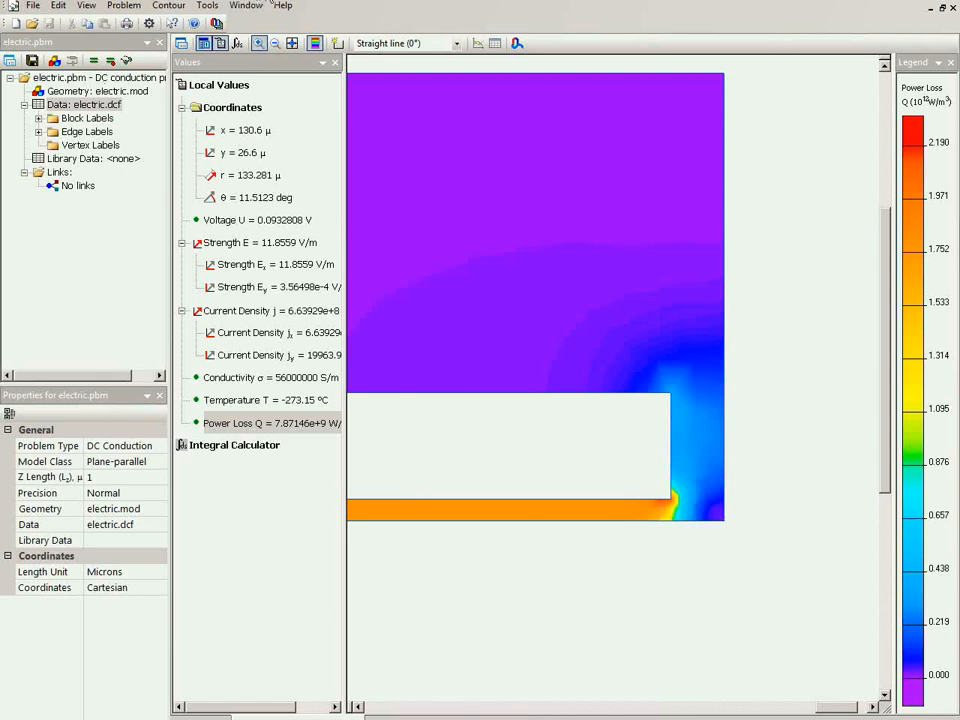
Start a new problem with the file name thermal in the D:\docs folder.
{"action": "left_click", "coordinate": [16, 26]}
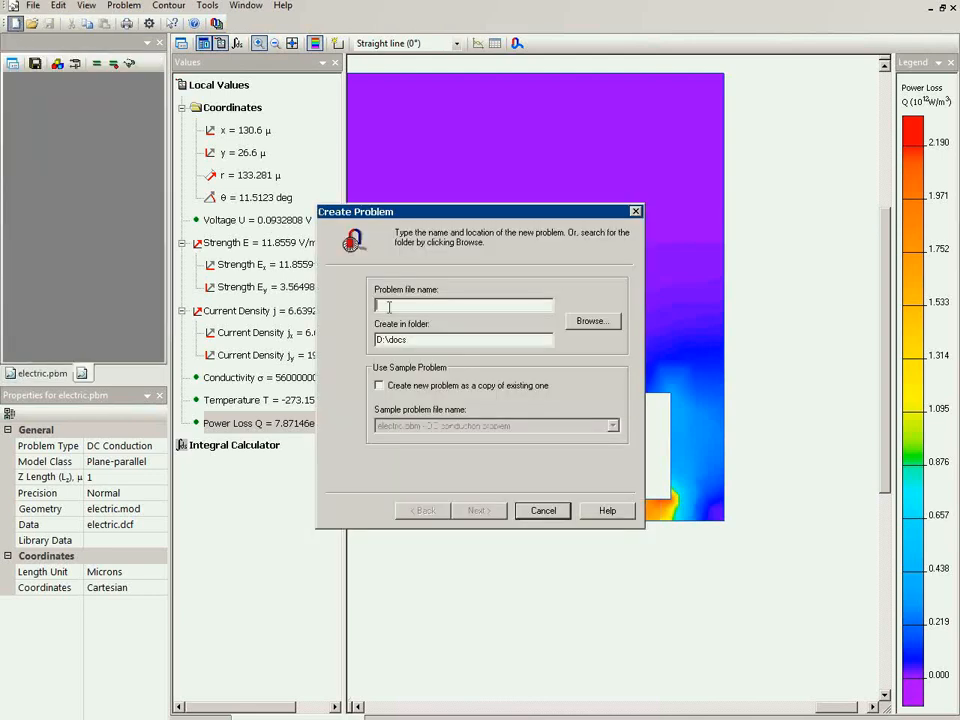
{"action": "type", "text": "thermal"}
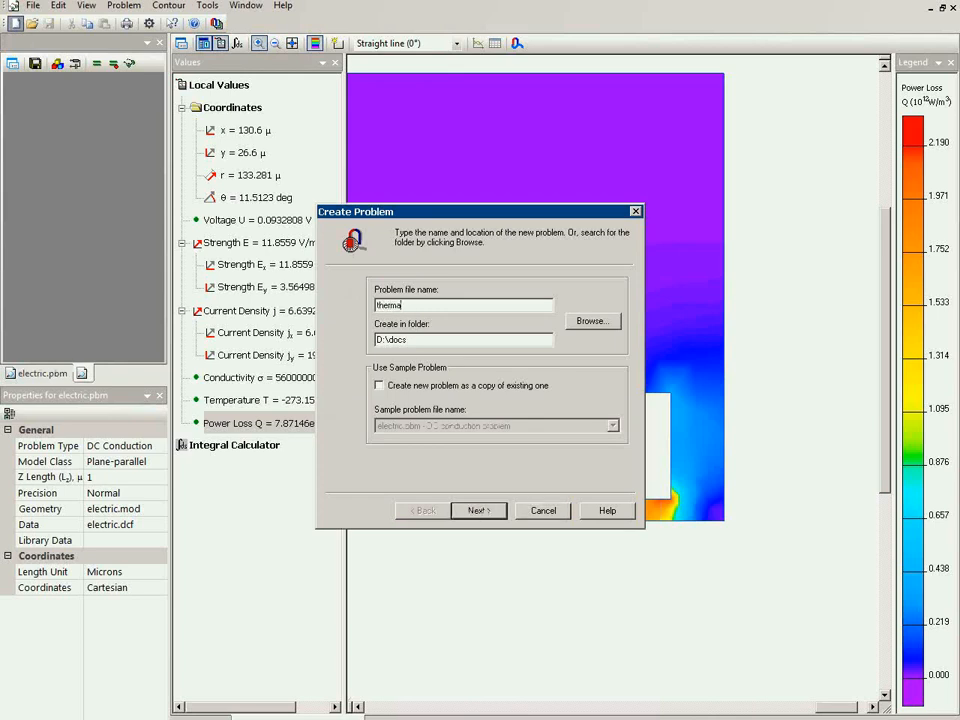
{"action": "left_click", "coordinate": [479, 511]}
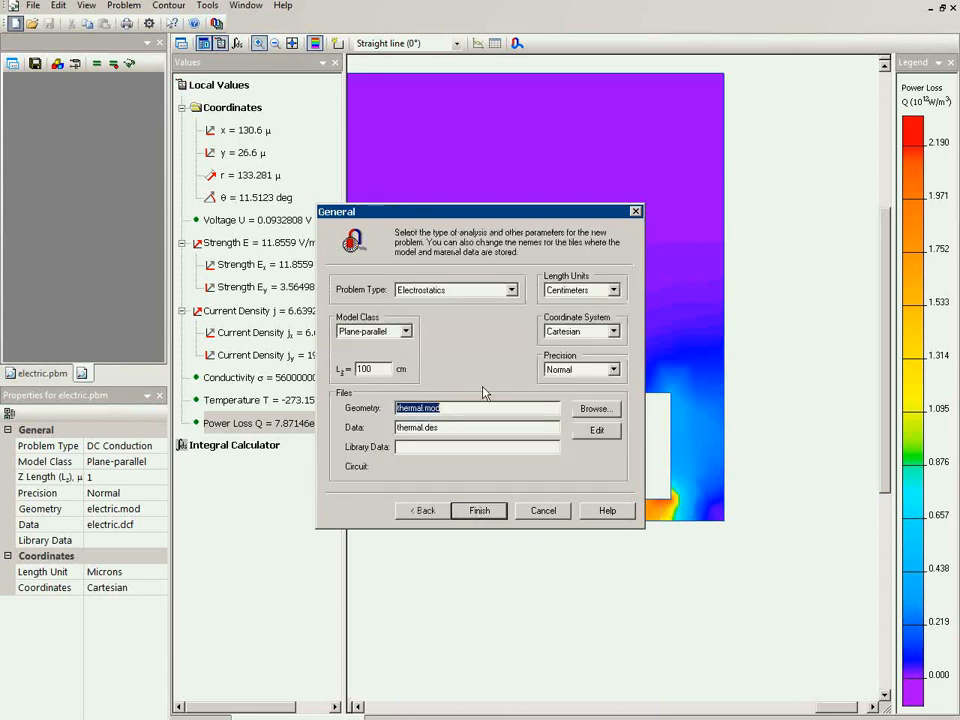
Set the new problem to Steady-State Heat Transfer, with length units in Microns and a plane-parallel depth Lz of 1 micron.
{"action": "left_click", "coordinate": [492, 295]}
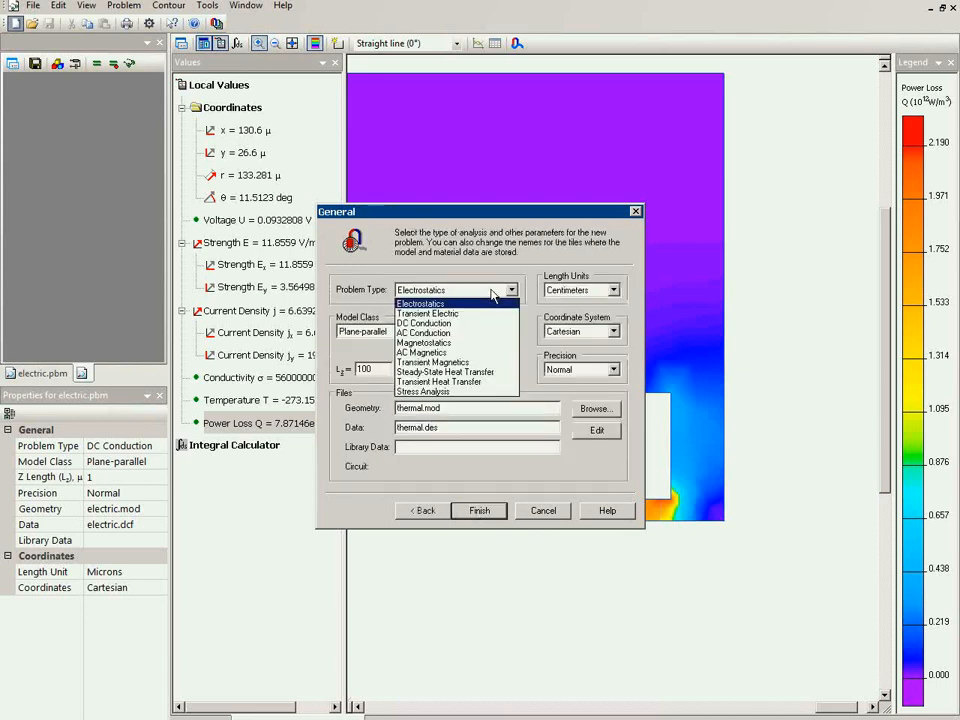
{"action": "left_click", "coordinate": [478, 371]}
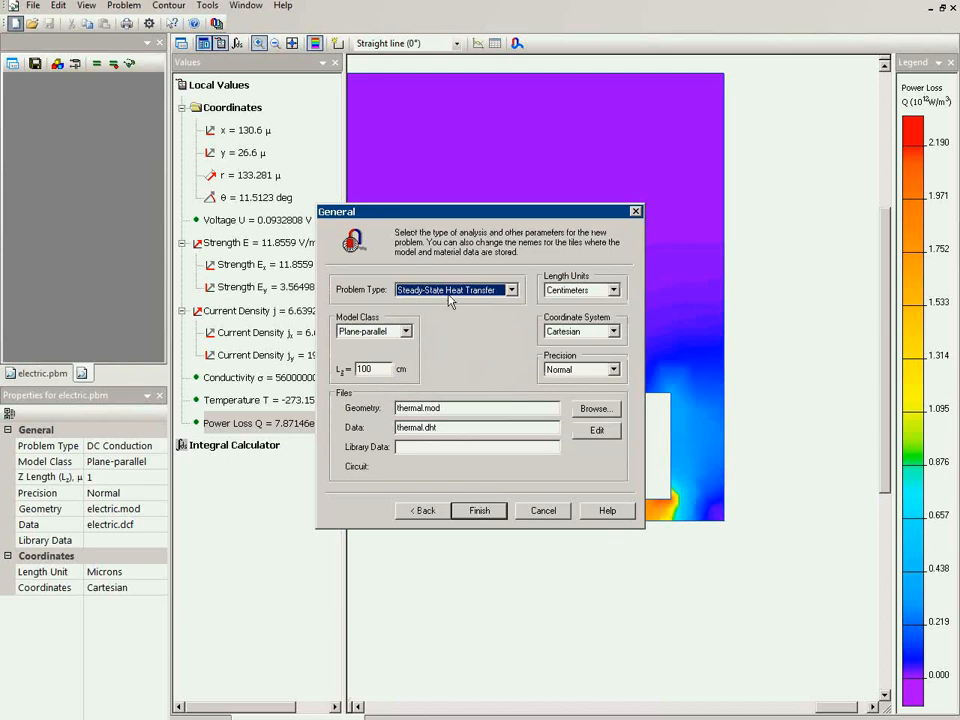
{"action": "left_click", "coordinate": [560, 292]}
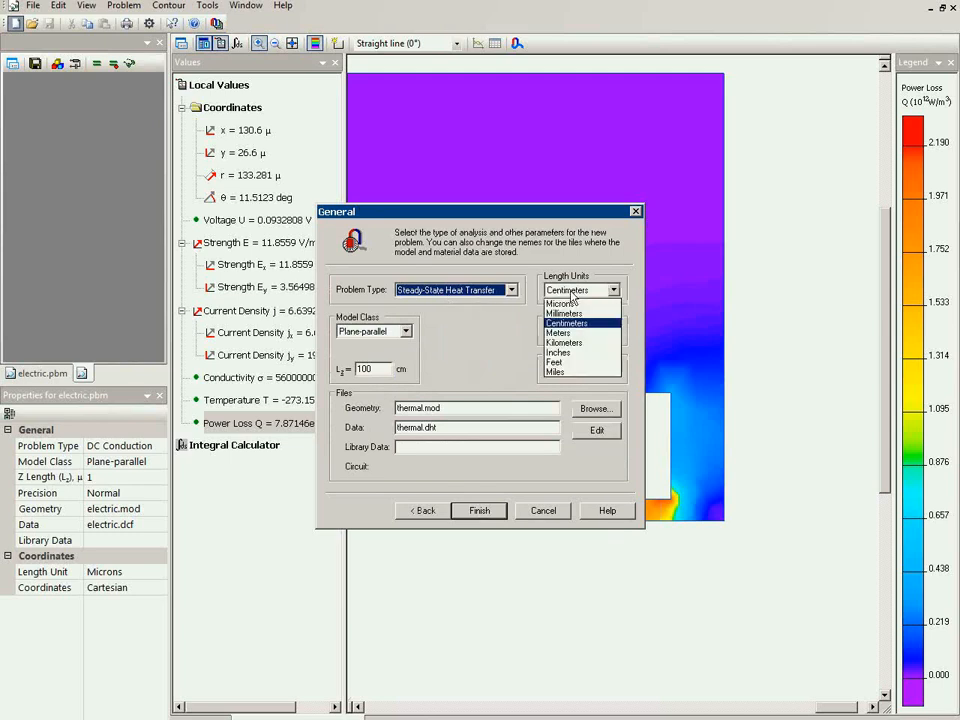
{"action": "left_click", "coordinate": [588, 303]}
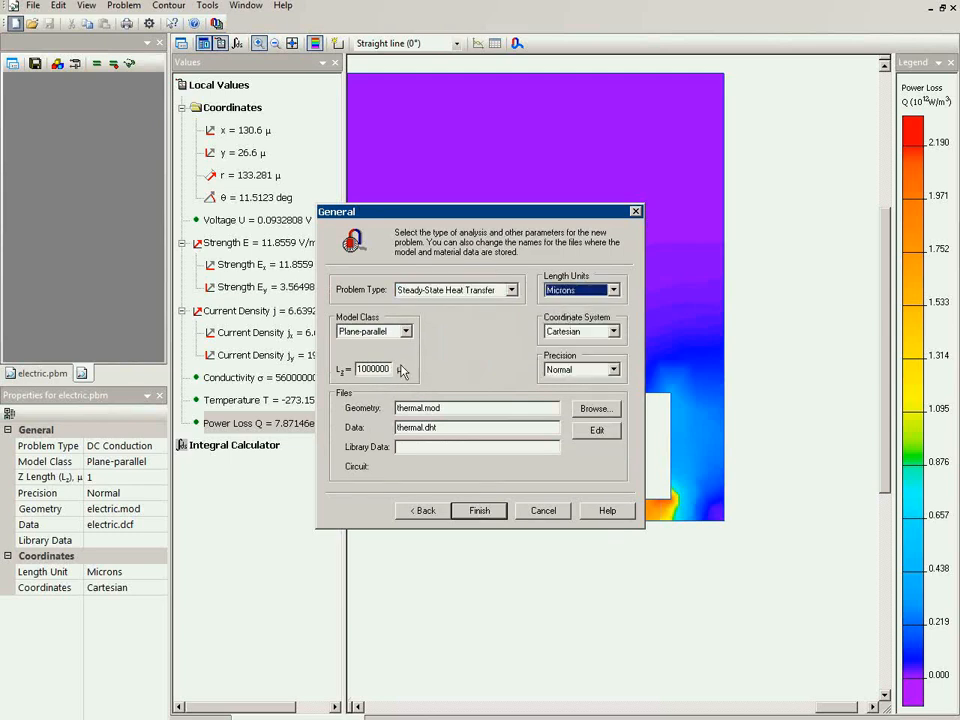
{"action": "double_click", "coordinate": [365, 369]}
{"action": "type", "text": "1"}
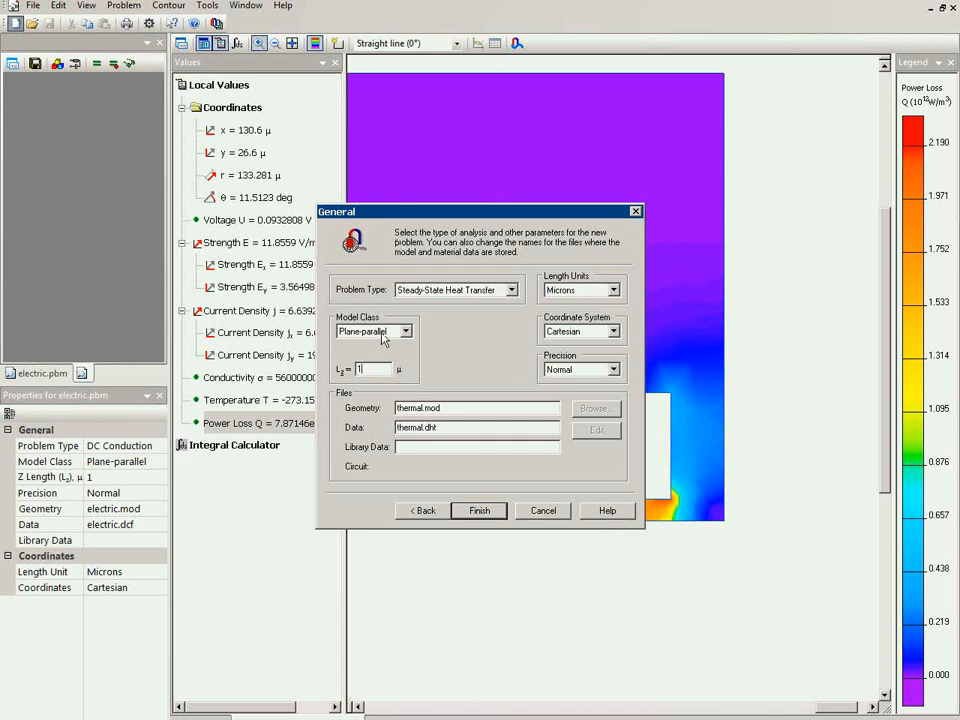
Assign the existing electric.mod file as the thermal problem's geometry and finish creating the problem.
{"action": "left_click_drag", "start_coordinate": [487, 212], "coordinate": [349, 370]}
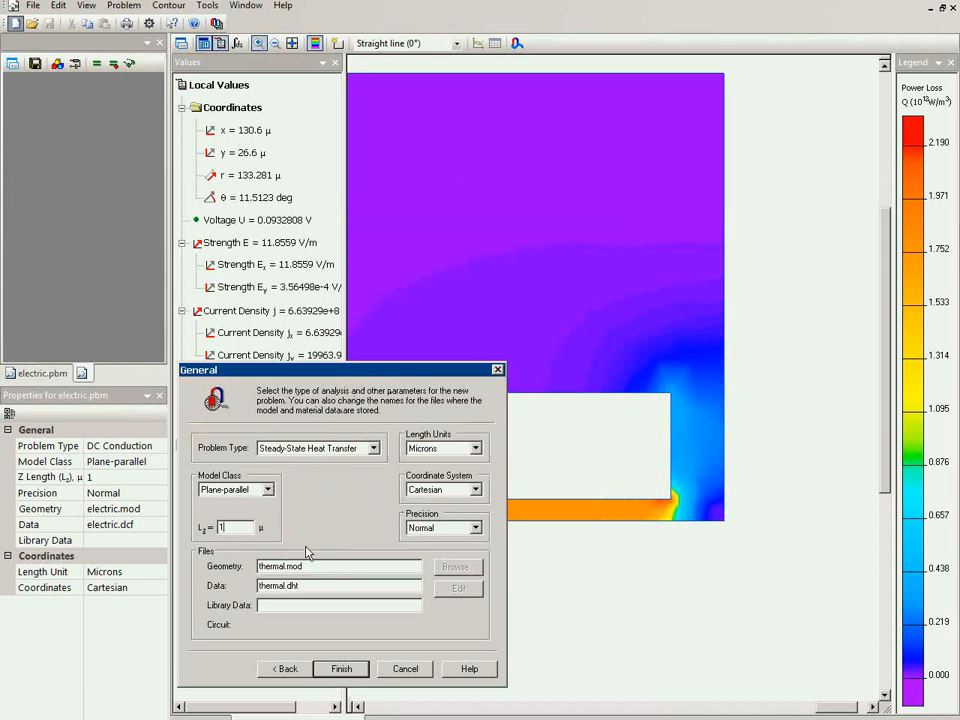
{"action": "key", "text": "Tab"}
{"action": "left_click", "coordinate": [452, 568]}
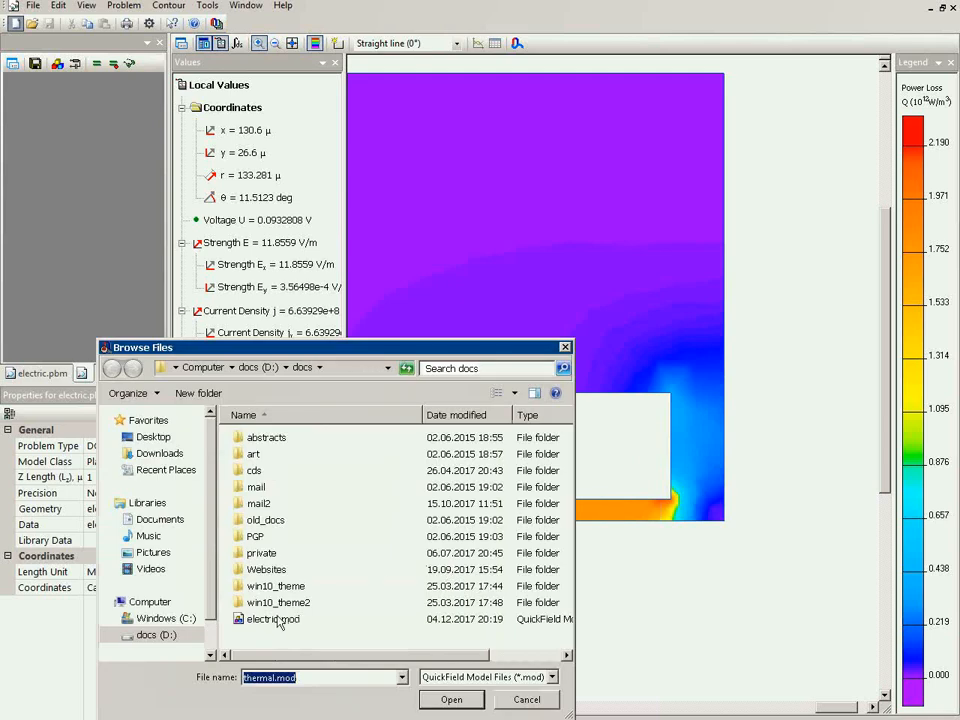
{"action": "left_click", "coordinate": [268, 621]}
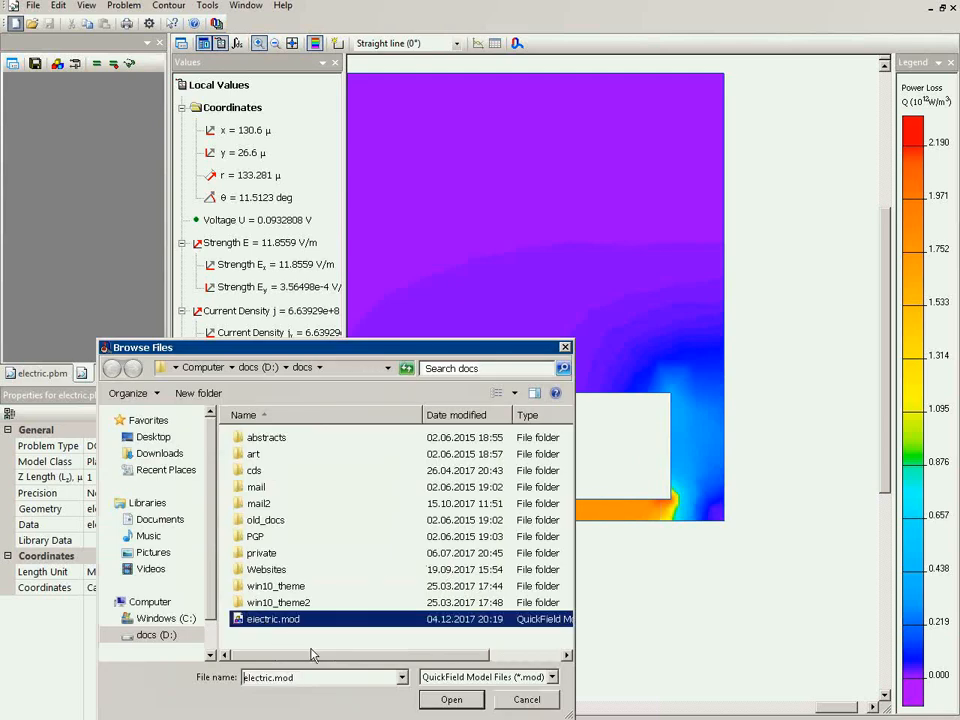
{"action": "left_click", "coordinate": [441, 706]}
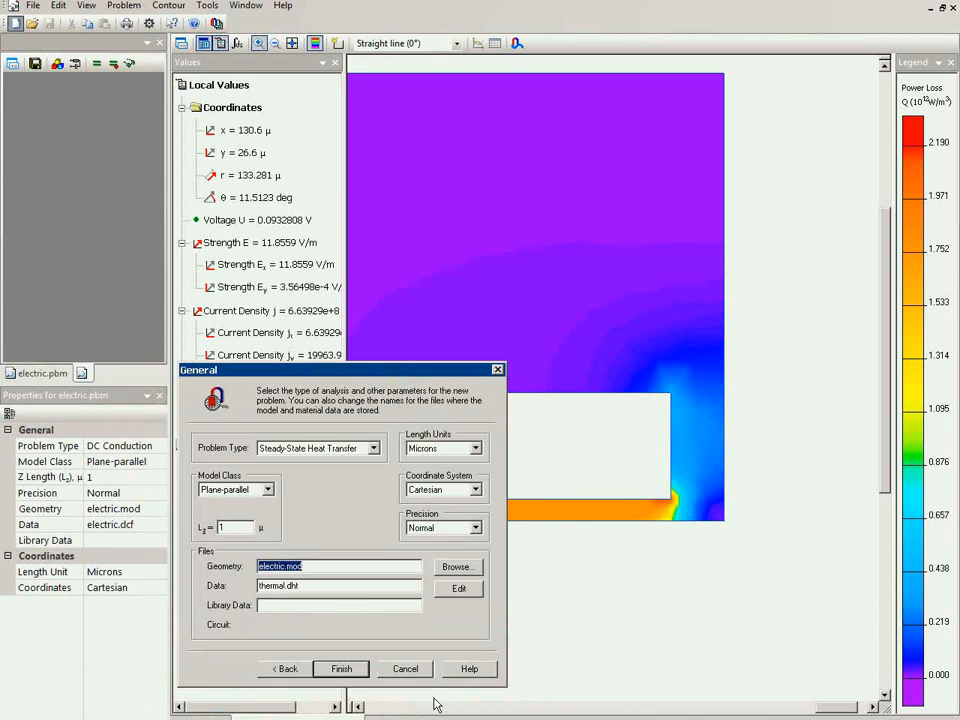
{"action": "left_click", "coordinate": [342, 669]}
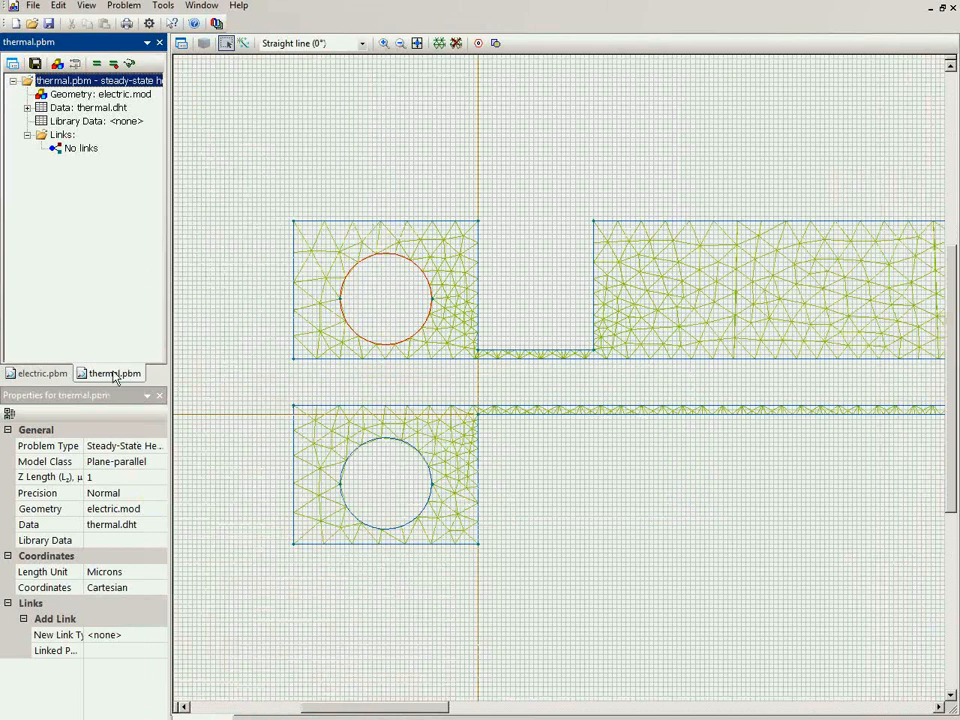
Arrange the thermal problem tree below the electric one and compare the geometry file used by both problems.
{"action": "left_click_drag", "start_coordinate": [122, 375], "coordinate": [88, 232]}
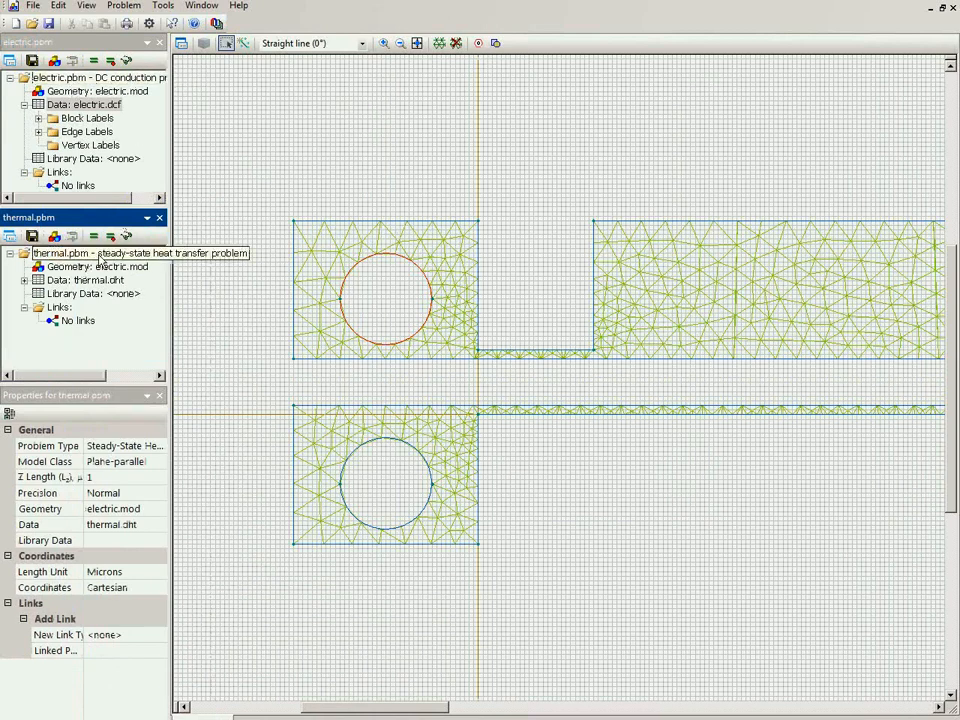
{"action": "left_click", "coordinate": [102, 257]}
{"action": "left_click", "coordinate": [102, 266]}
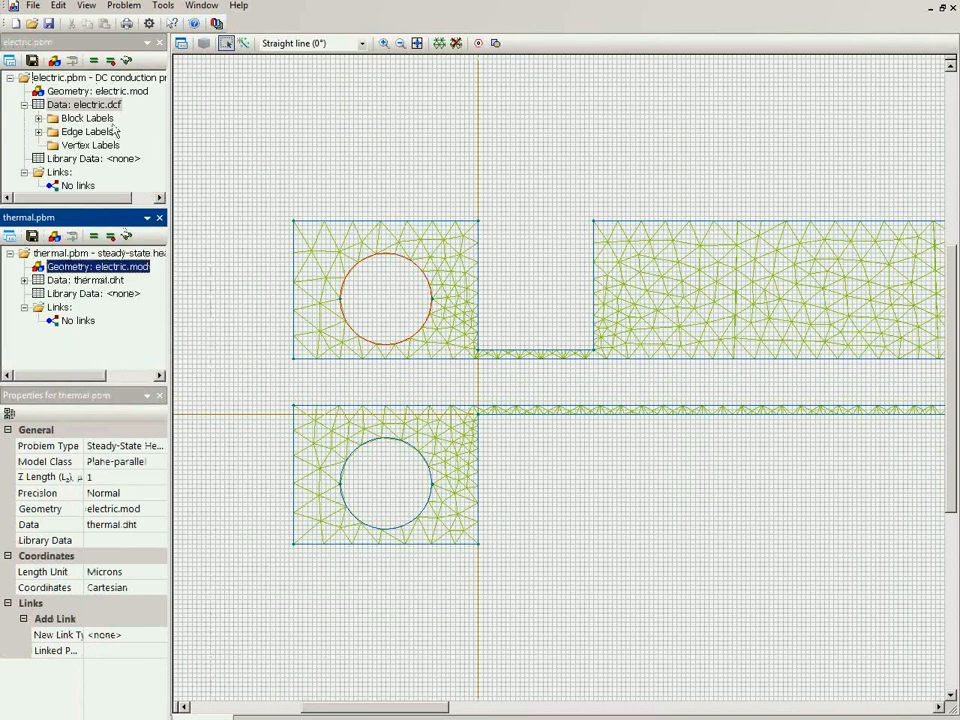
{"action": "left_click", "coordinate": [103, 91]}
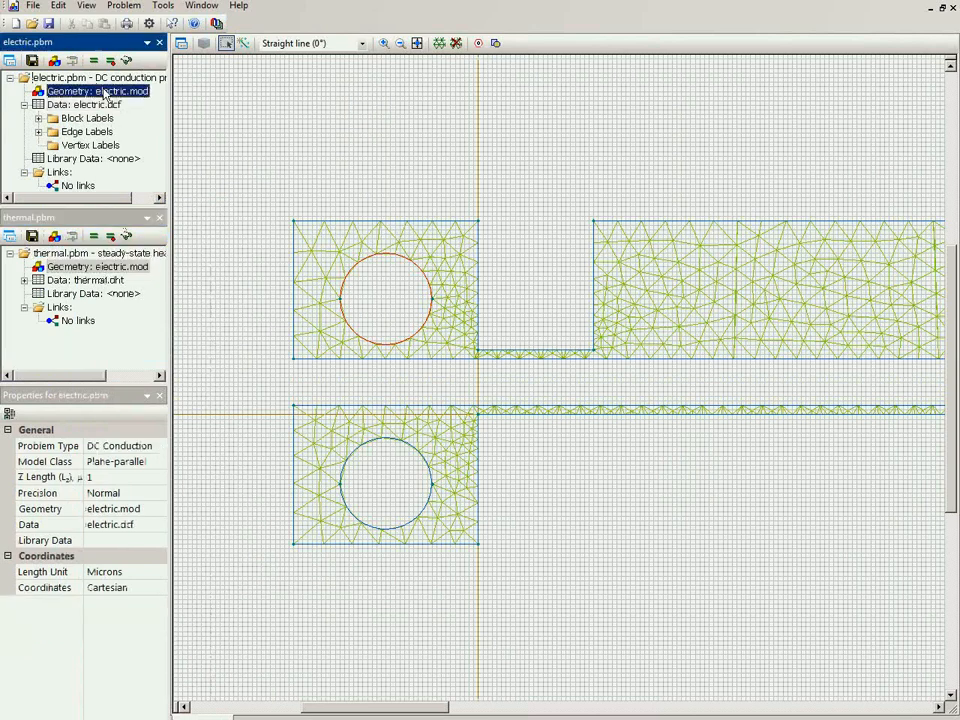
{"action": "left_click", "coordinate": [118, 268]}
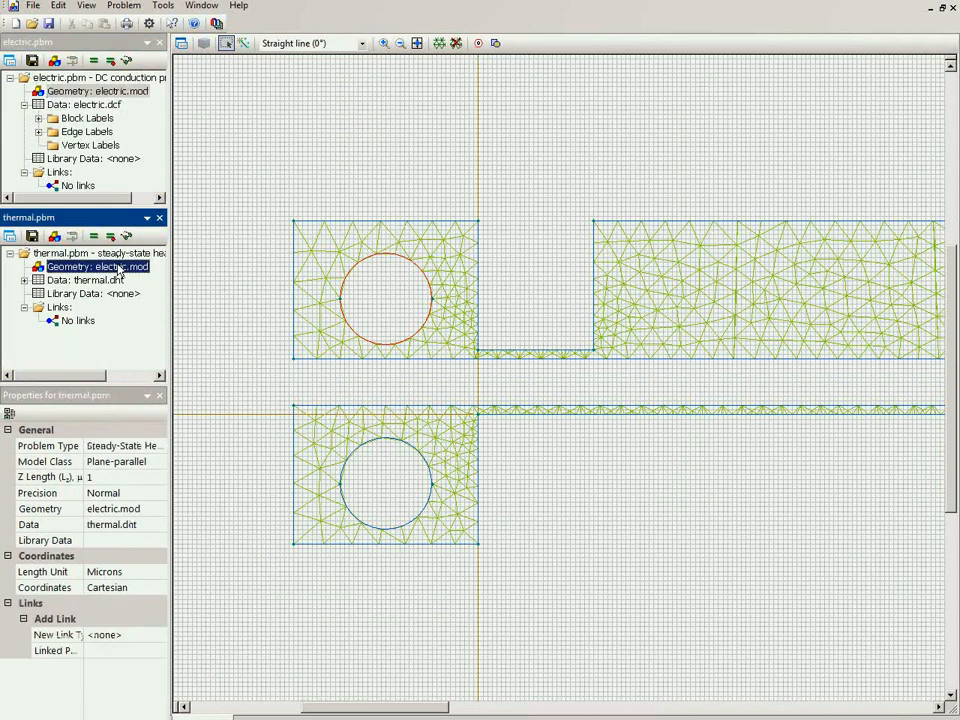
Set the thermal conductivity of the copper block label in the thermal problem to 380 W/K·m.
{"action": "left_click", "coordinate": [24, 280]}
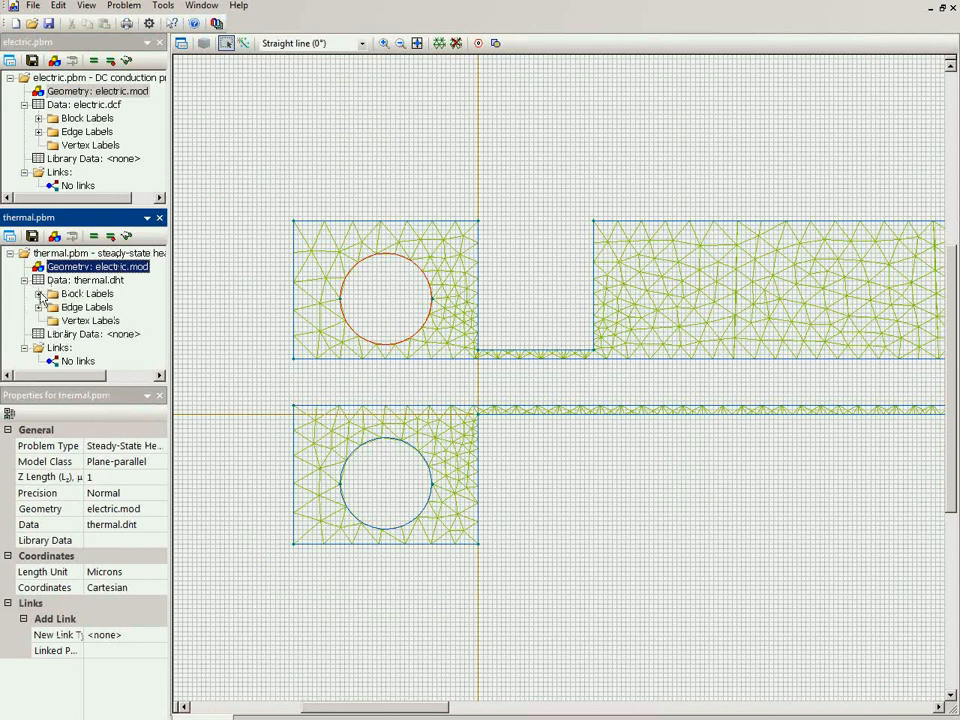
{"action": "left_click", "coordinate": [38, 294]}
{"action": "left_click", "coordinate": [80, 309]}
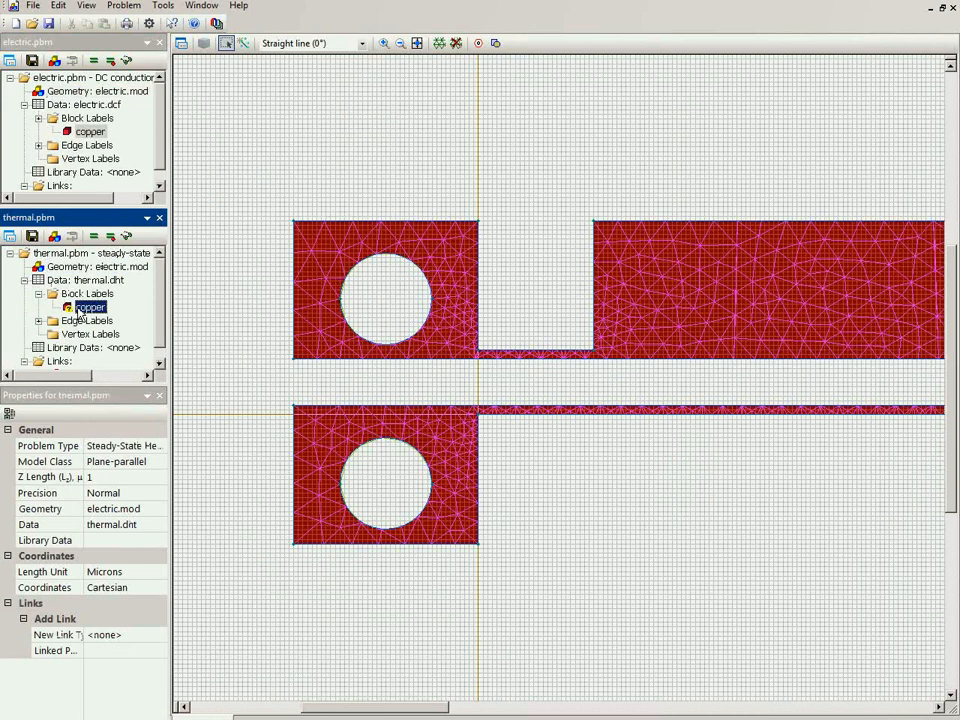
{"action": "double_click", "coordinate": [80, 309]}
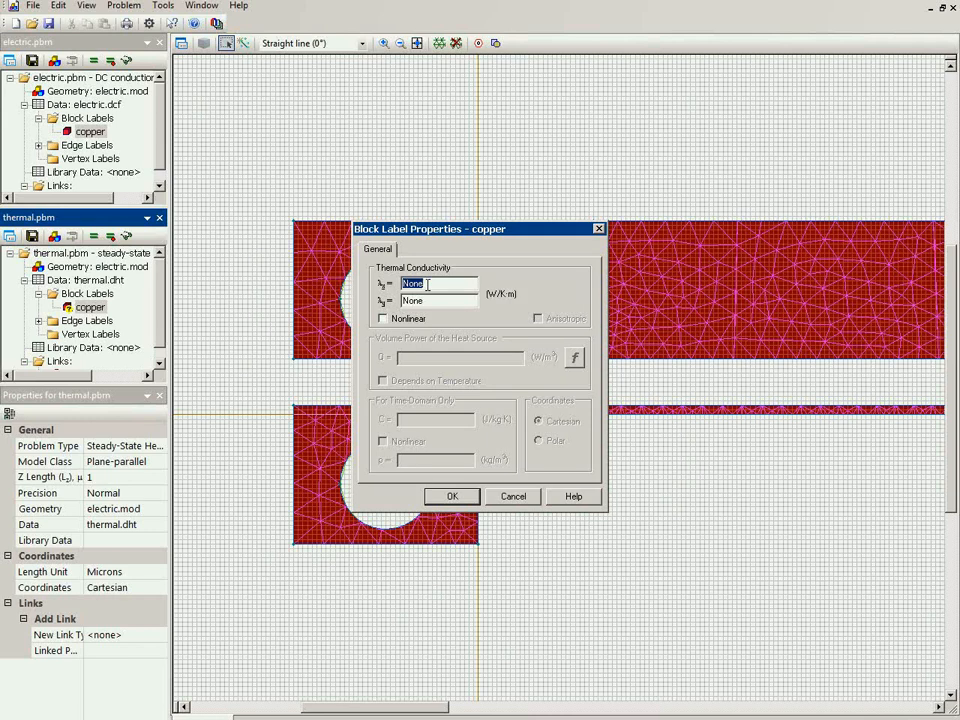
{"action": "type", "text": "380"}
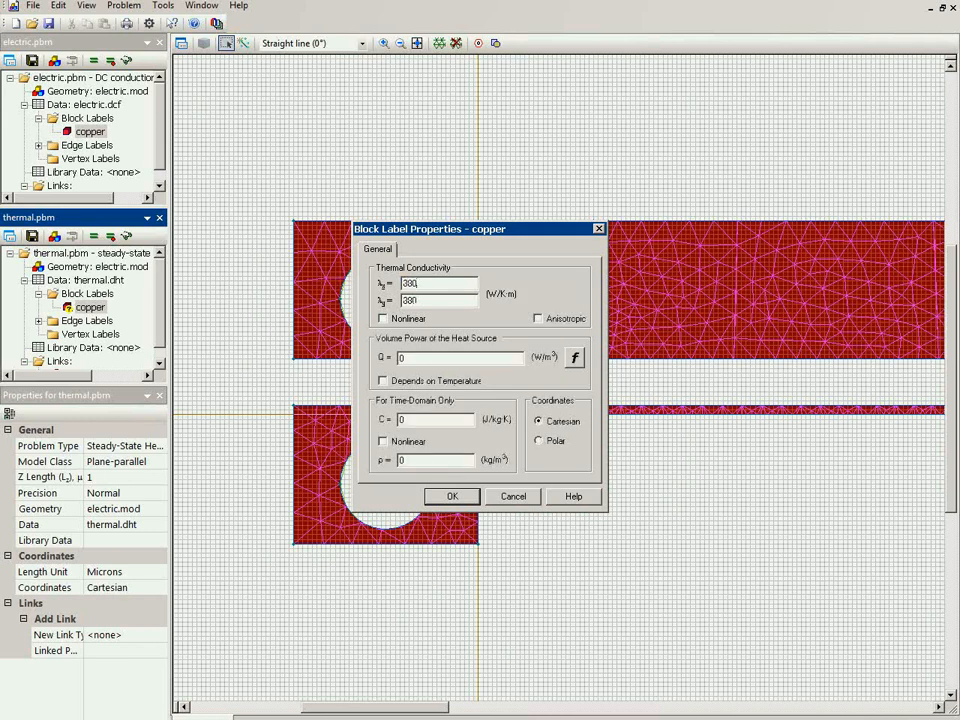
{"action": "left_click", "coordinate": [401, 357]}
{"action": "left_click", "coordinate": [448, 496]}
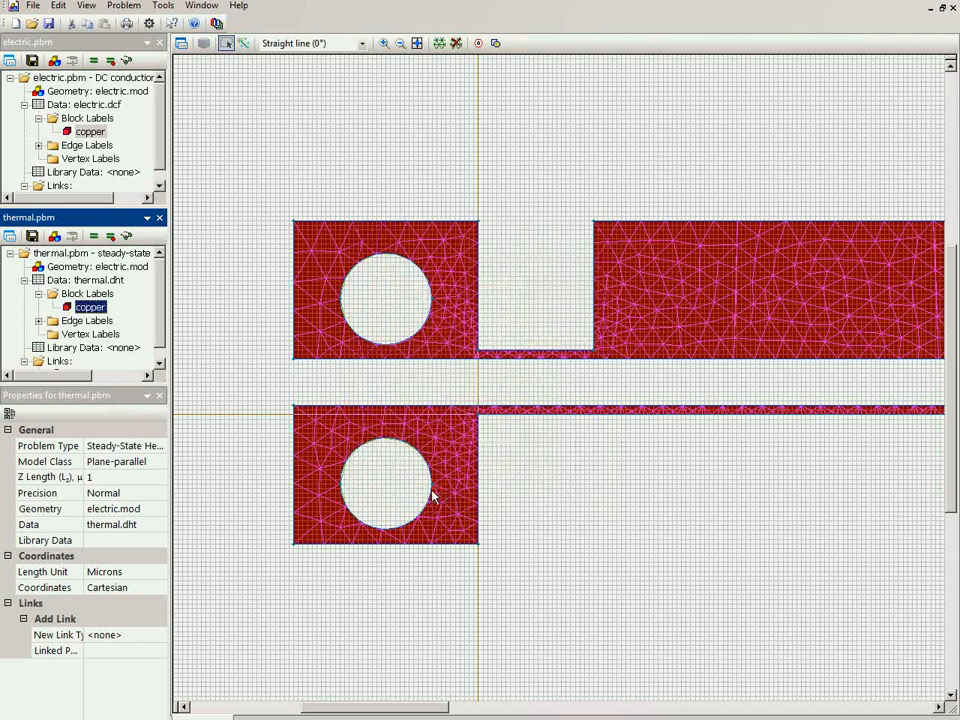
Define the thermal problem's GND and V+ edge labels with all boundary conditions left switched off.
{"action": "left_click", "coordinate": [38, 321]}
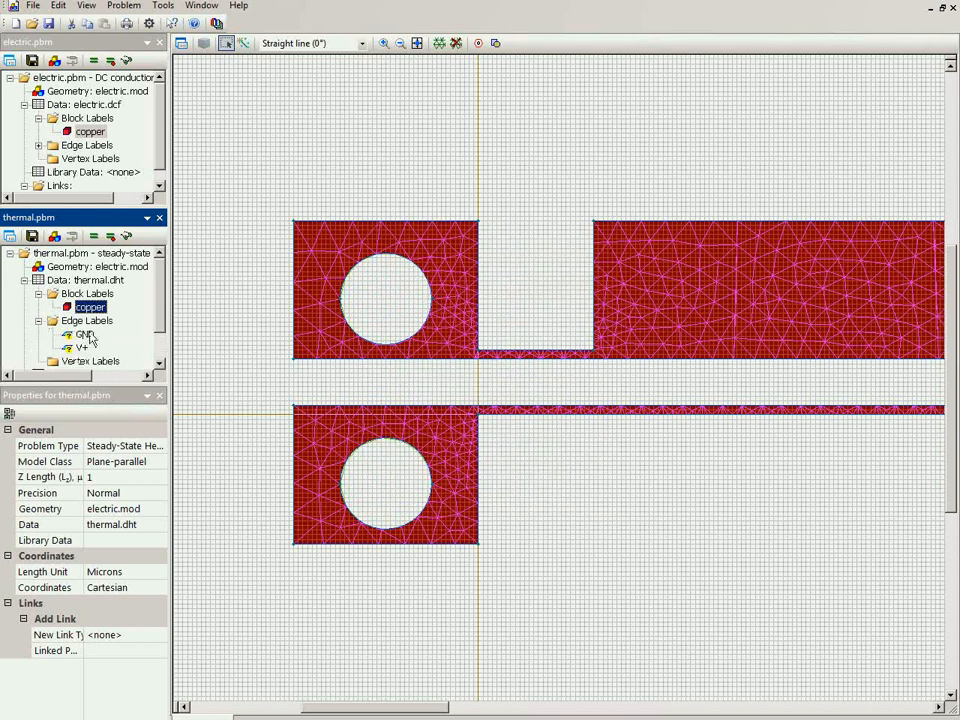
{"action": "left_click", "coordinate": [86, 335]}
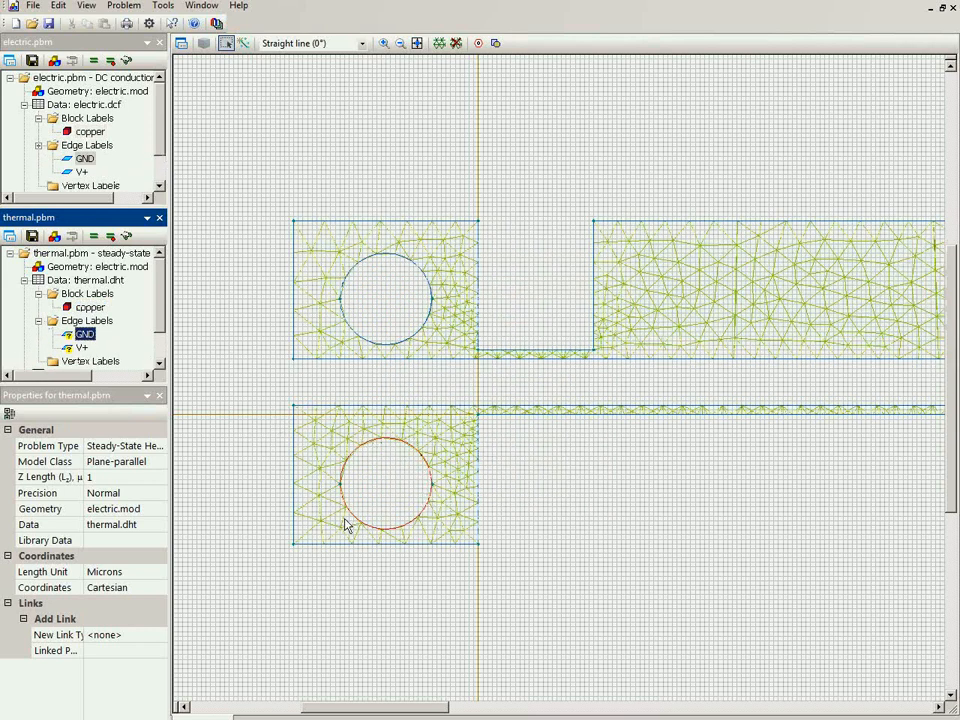
{"action": "double_click", "coordinate": [85, 336]}
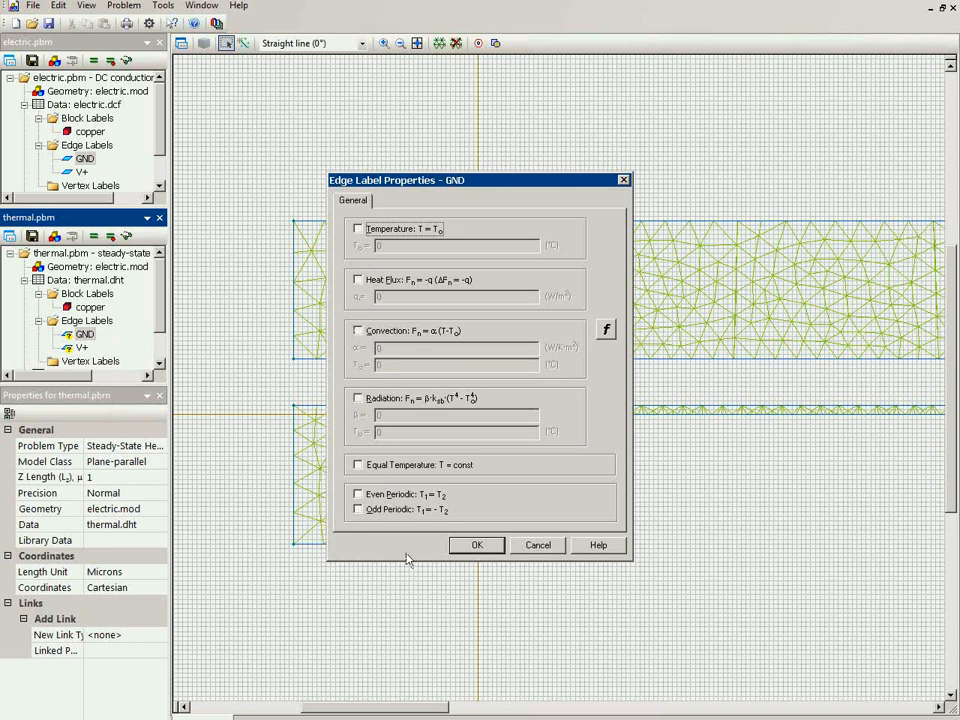
{"action": "left_click", "coordinate": [478, 546]}
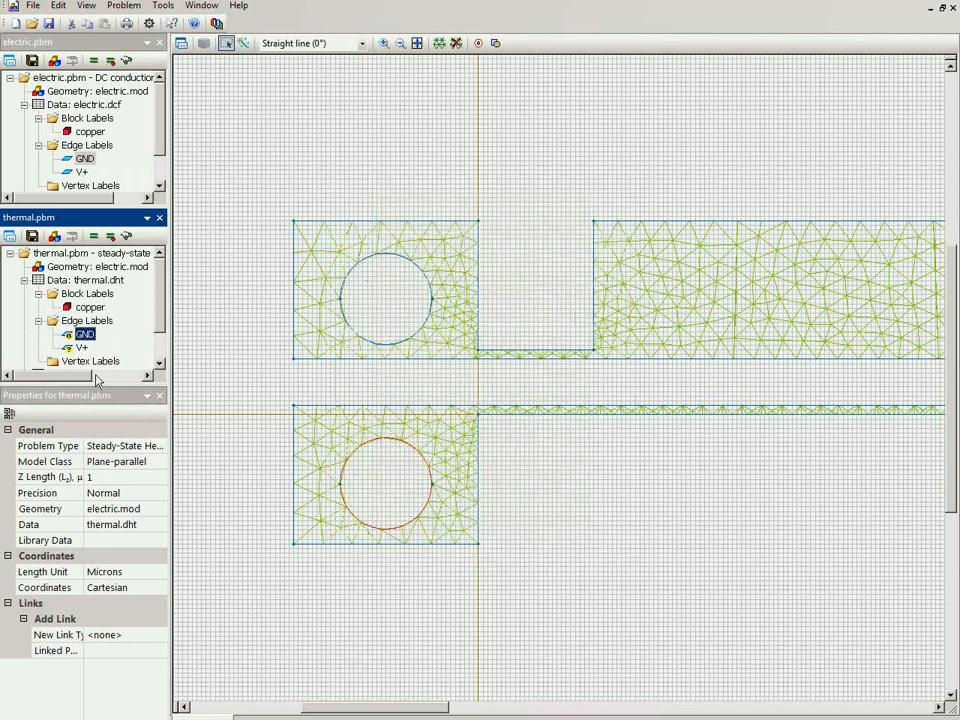
{"action": "left_click", "coordinate": [82, 347]}
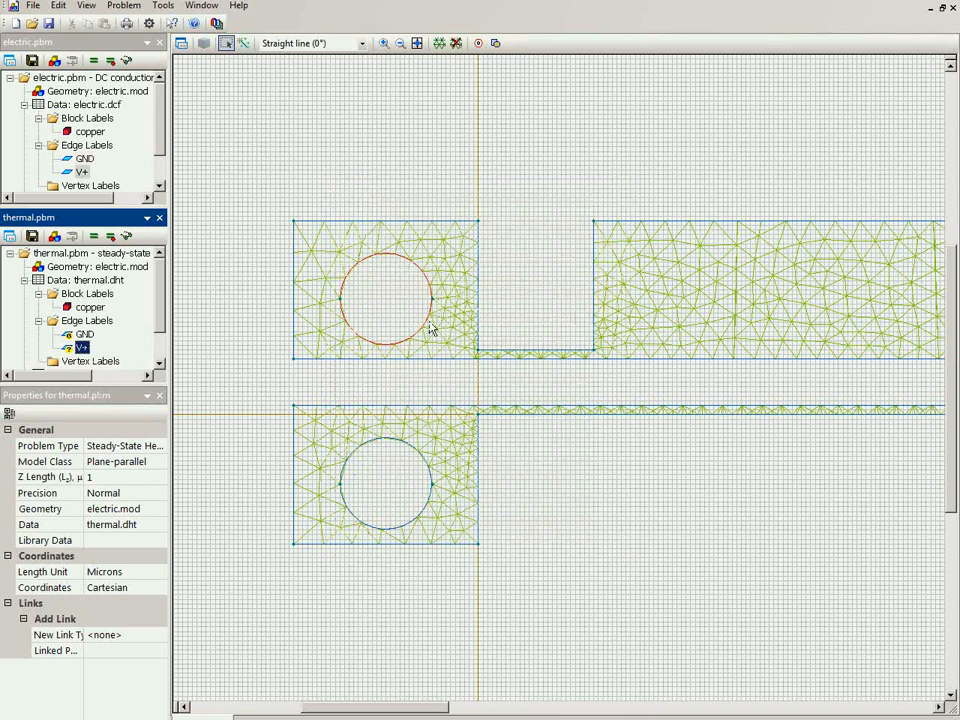
{"action": "double_click", "coordinate": [82, 347]}
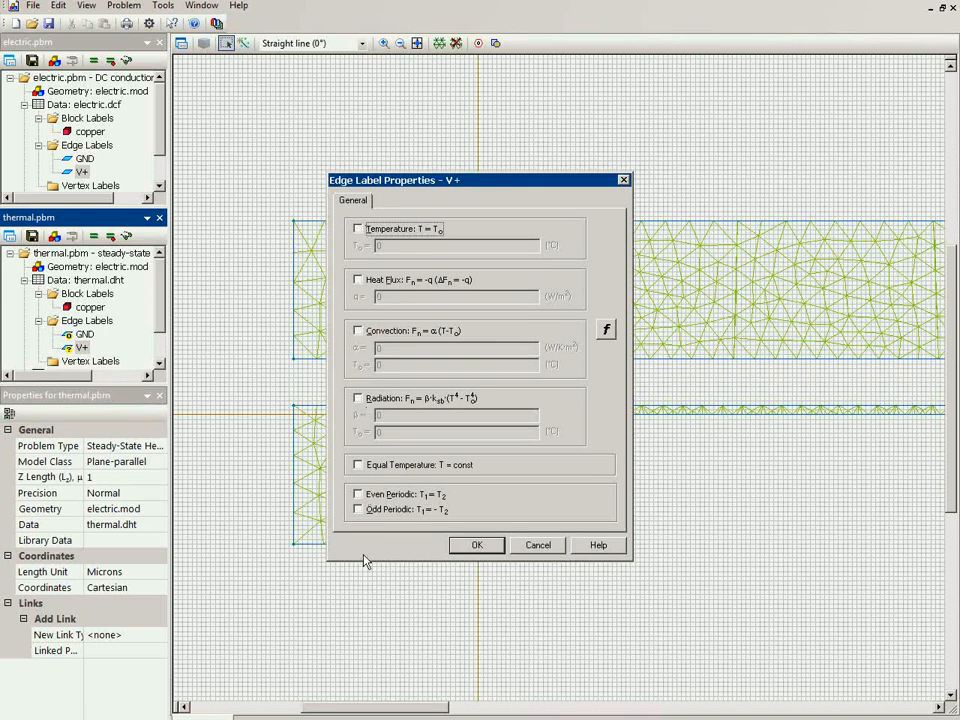
{"action": "left_click", "coordinate": [488, 546]}
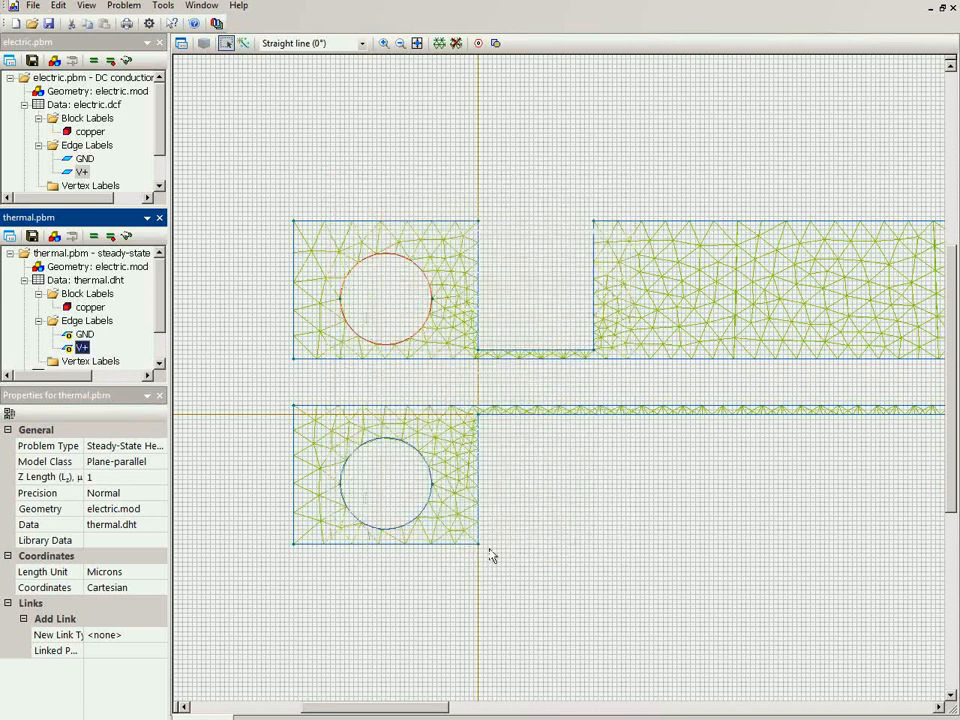
{"action": "left_click", "coordinate": [632, 320]}
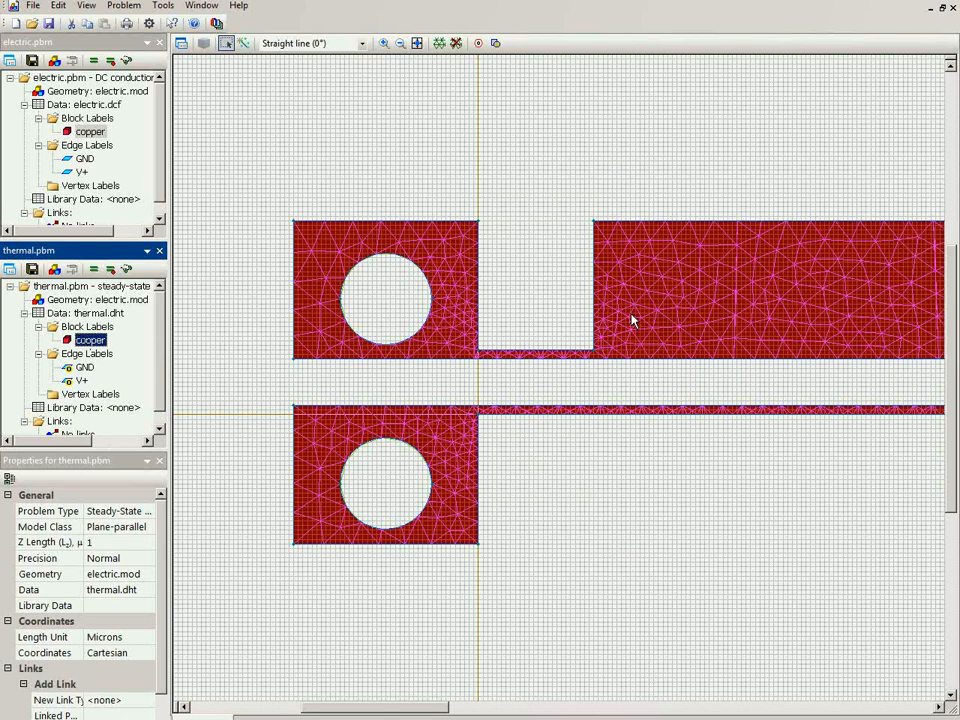
{"action": "left_click", "coordinate": [270, 192]}
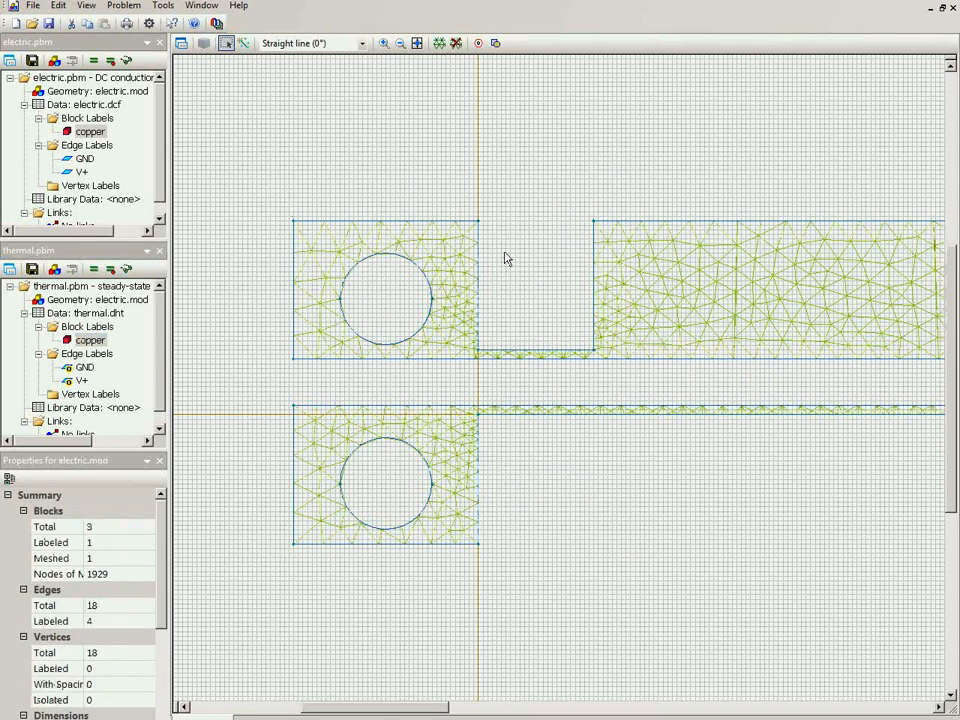
{"action": "left_click", "coordinate": [450, 220]}
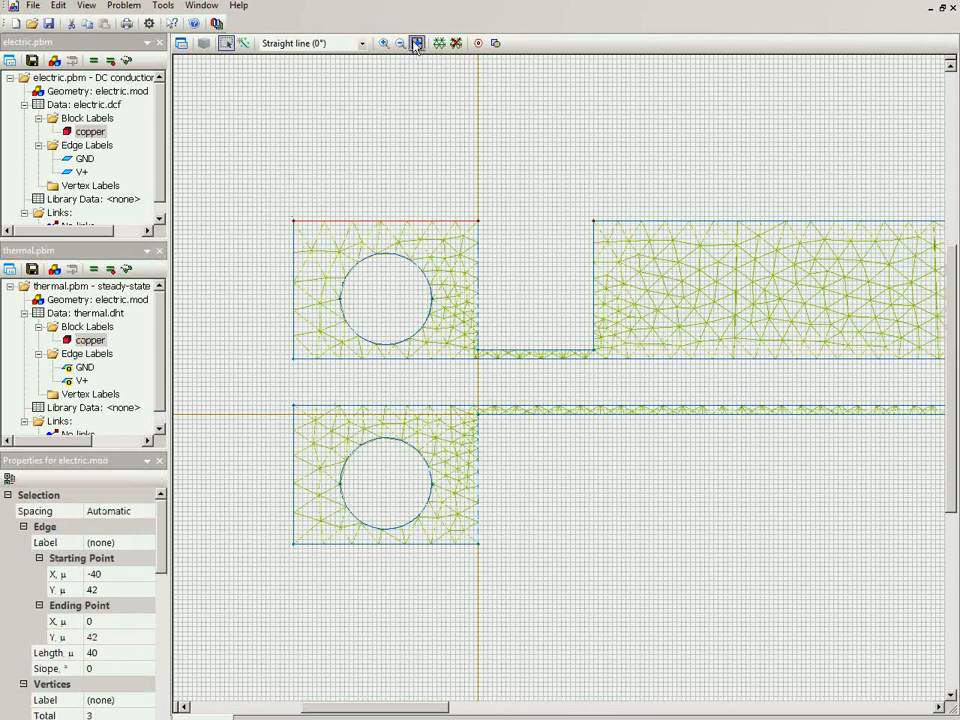
Assign the new edge label "cooling" to all outer edges of the conductor, excluding the blocks and the edges of the two round holes.
{"action": "left_click", "coordinate": [415, 44]}
{"action": "left_click_drag", "start_coordinate": [206, 303], "coordinate": [904, 505]}
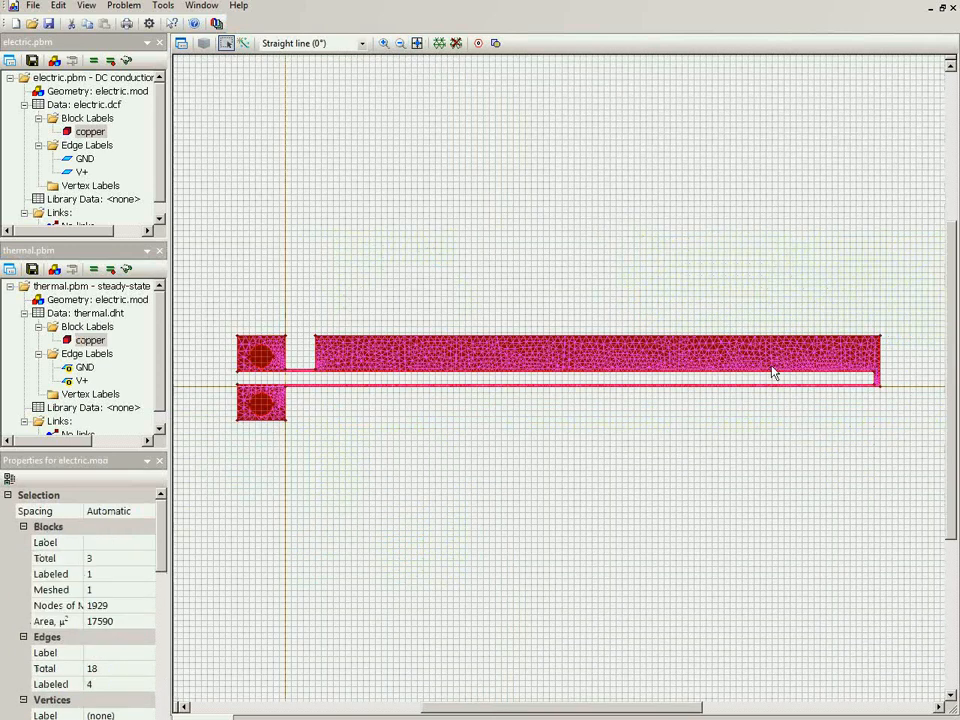
{"action": "left_click", "coordinate": [384, 44]}
{"action": "left_click_drag", "start_coordinate": [214, 302], "coordinate": [311, 427]}
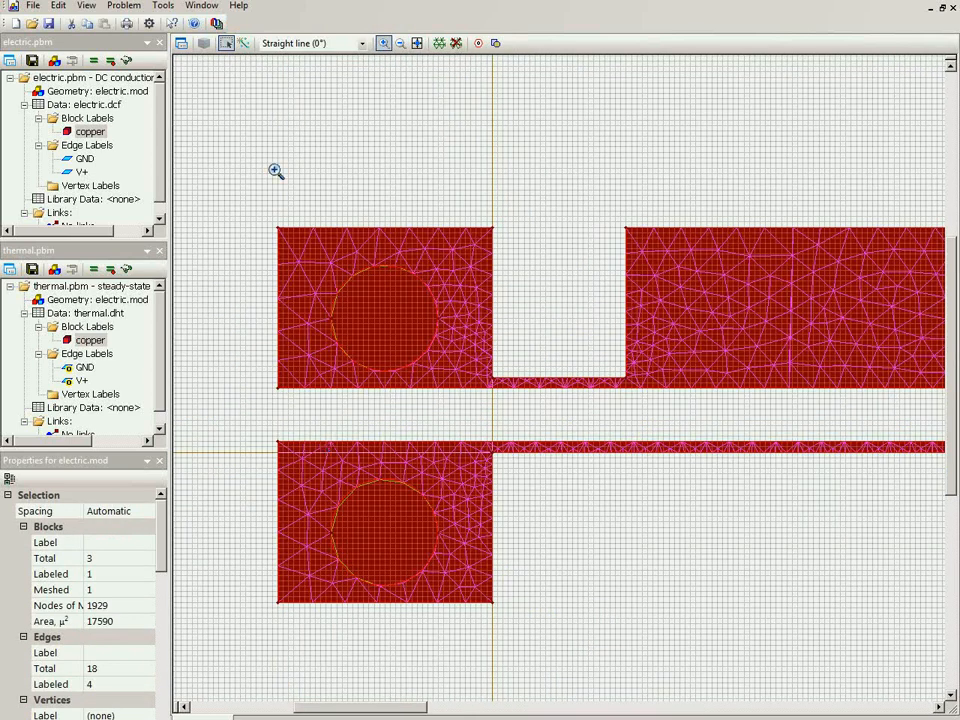
{"action": "left_click", "coordinate": [227, 44]}
{"action": "left_click", "coordinate": [315, 262], "text": "ctrl"}
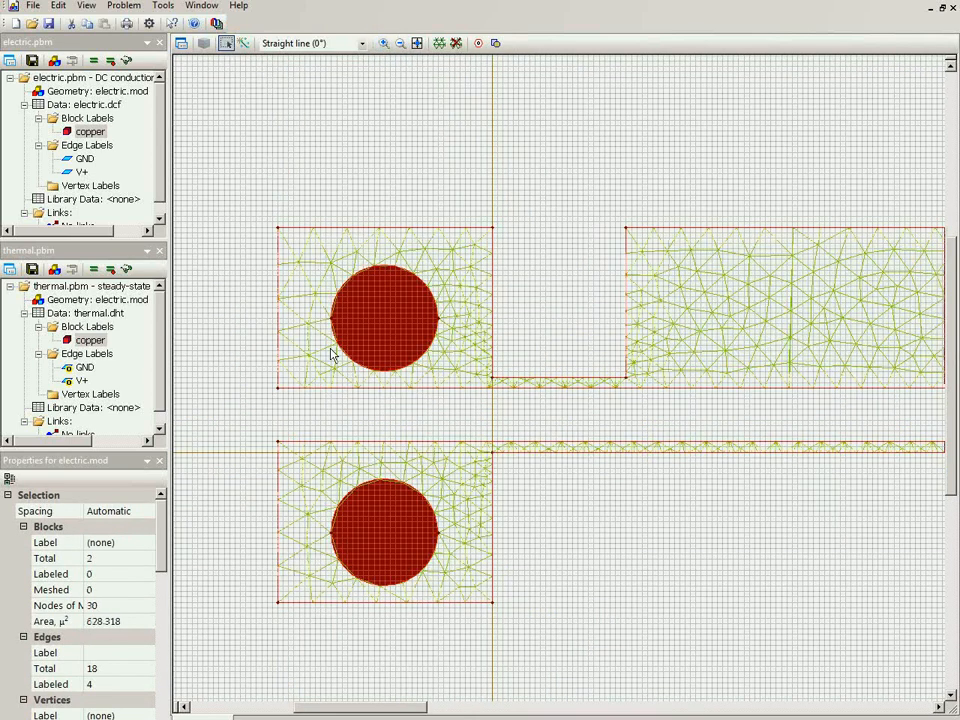
{"action": "left_click", "coordinate": [360, 532]}
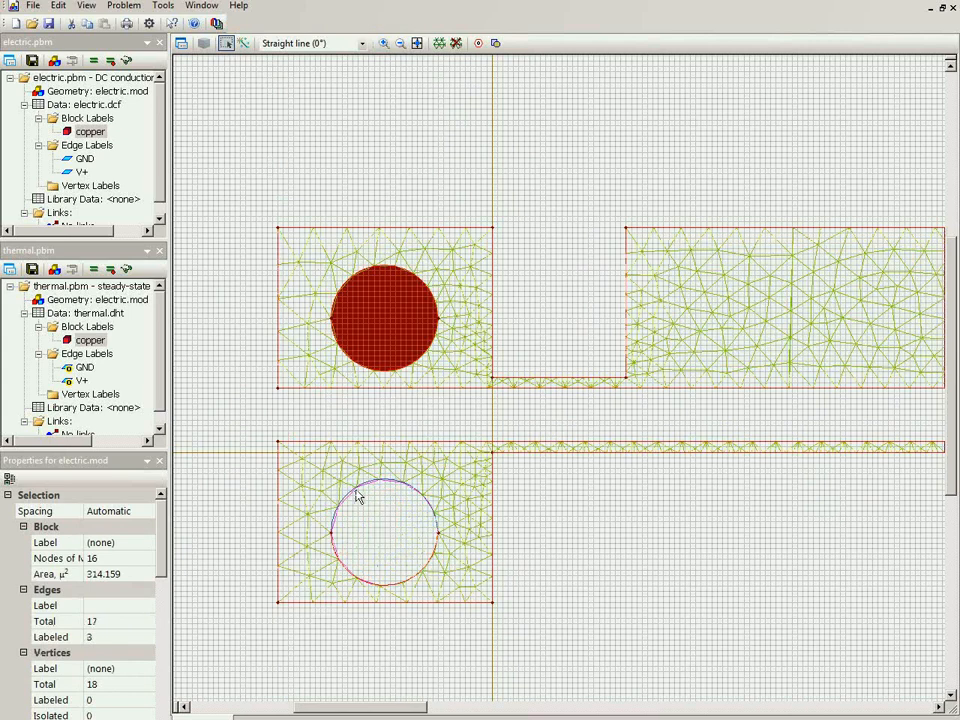
{"action": "left_click", "coordinate": [336, 342], "text": "ctrl"}
{"action": "left_click", "coordinate": [337, 294], "text": "ctrl"}
{"action": "left_click", "coordinate": [339, 291], "text": "ctrl"}
{"action": "left_click", "coordinate": [395, 305], "text": "ctrl"}
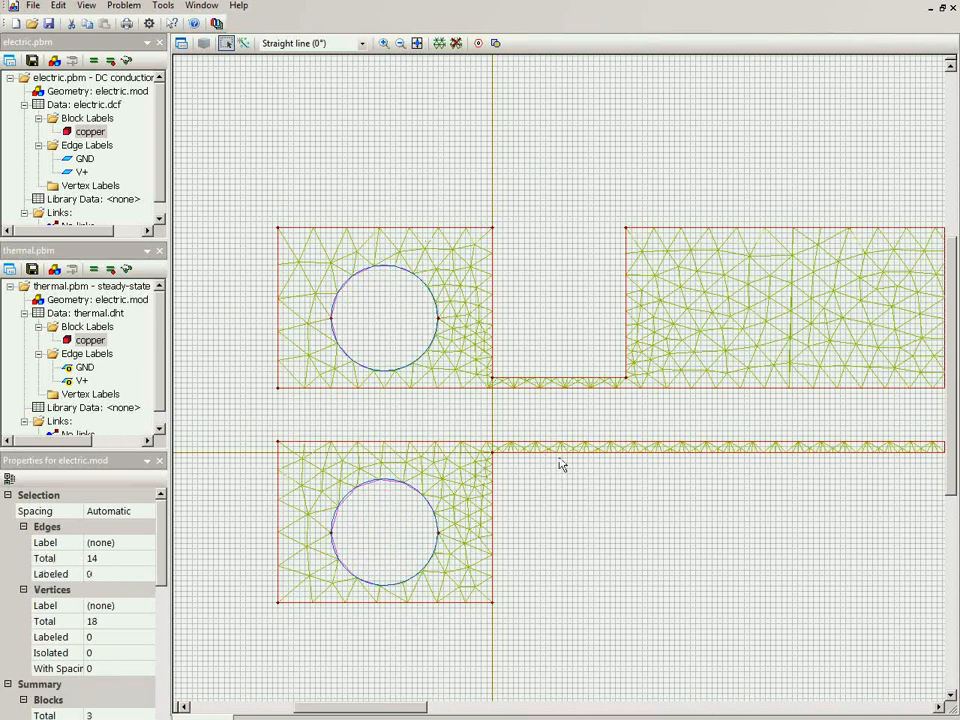
{"action": "left_click", "coordinate": [180, 46]}
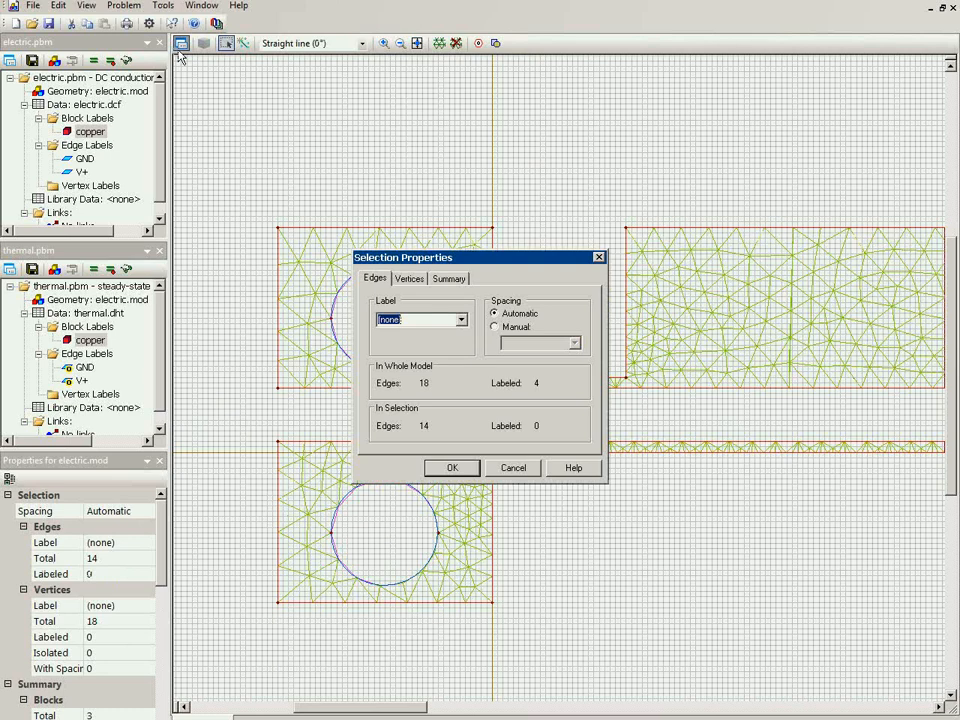
{"action": "type", "text": "cooling"}
{"action": "left_click", "coordinate": [453, 468]}
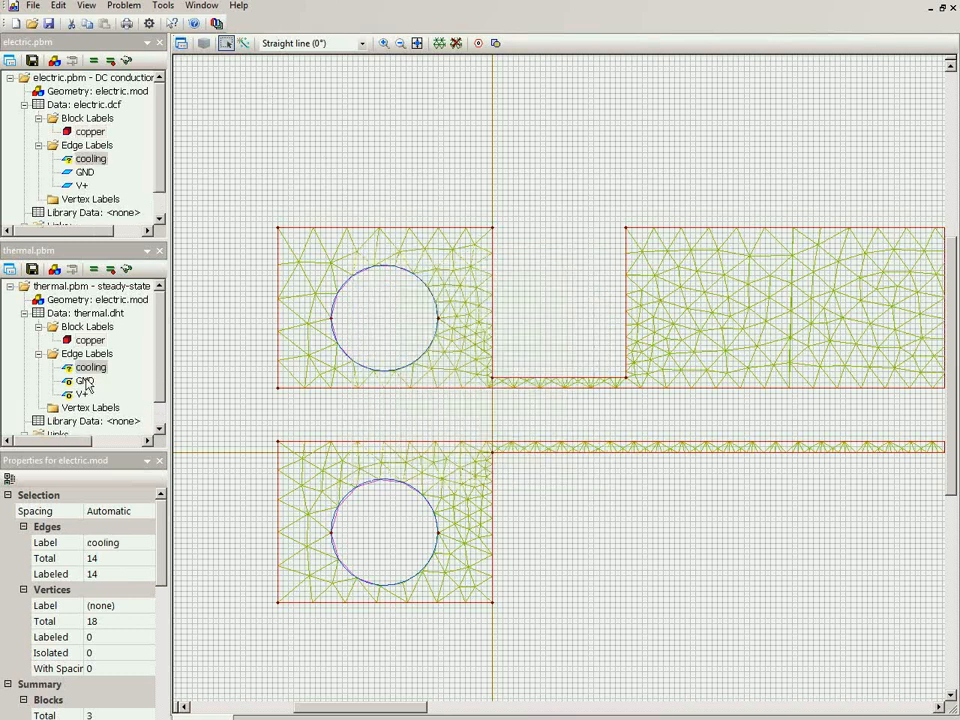
Enable convection on the thermal problem's cooling edge label with α = 5 W/K·m² and an ambient temperature of 20 °C.
{"action": "left_click", "coordinate": [87, 369]}
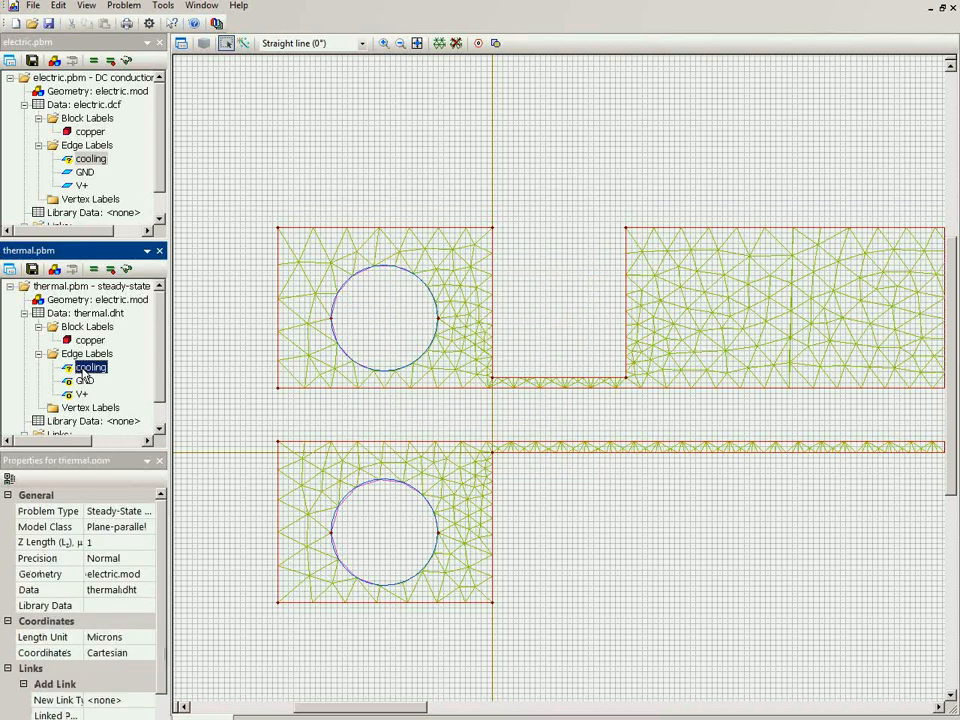
{"action": "double_click", "coordinate": [88, 370]}
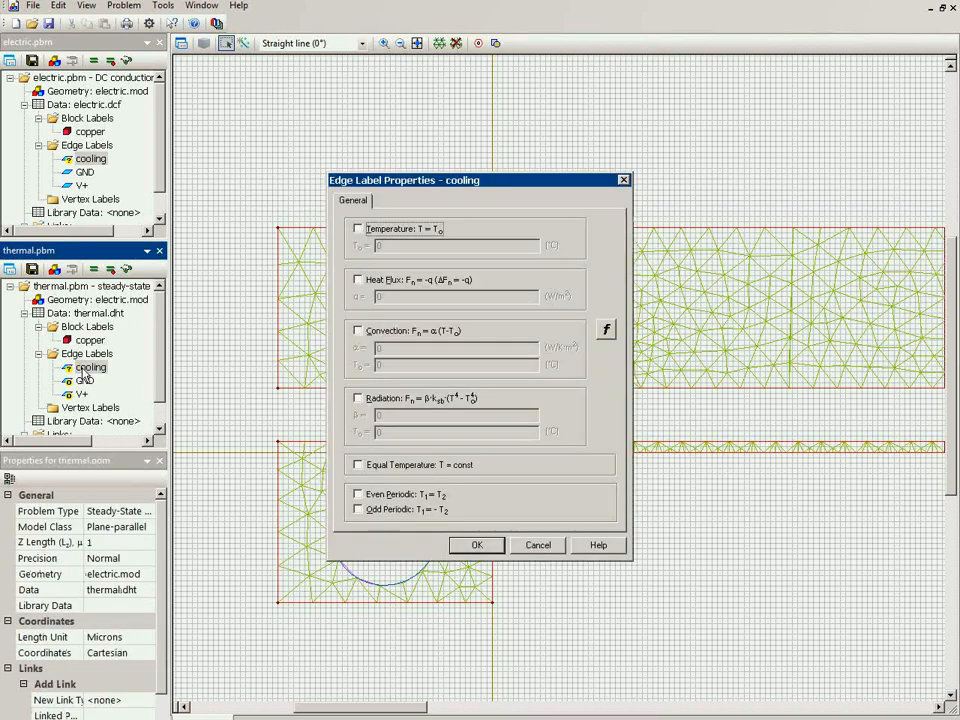
{"action": "left_click", "coordinate": [370, 333]}
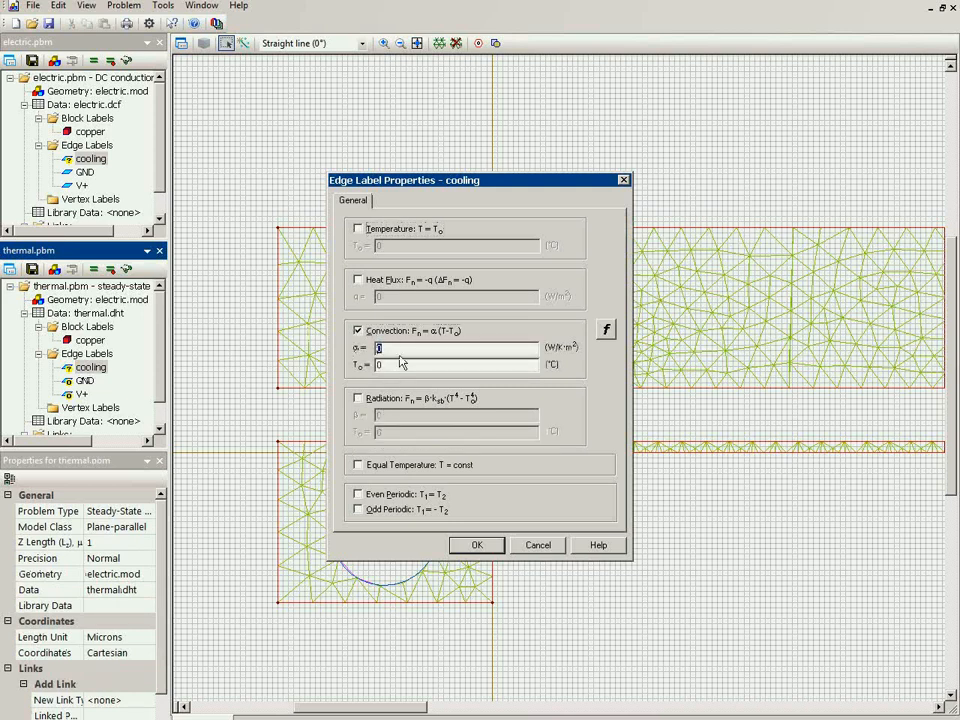
{"action": "type", "text": "5"}
{"action": "left_click_drag", "start_coordinate": [392, 367], "coordinate": [361, 372]}
{"action": "type", "text": "2"}
Add radiation to the thermal cooling label with β = 0.8 and an ambient temperature of 20 °C, and accept its properties.
{"action": "left_click", "coordinate": [366, 400]}
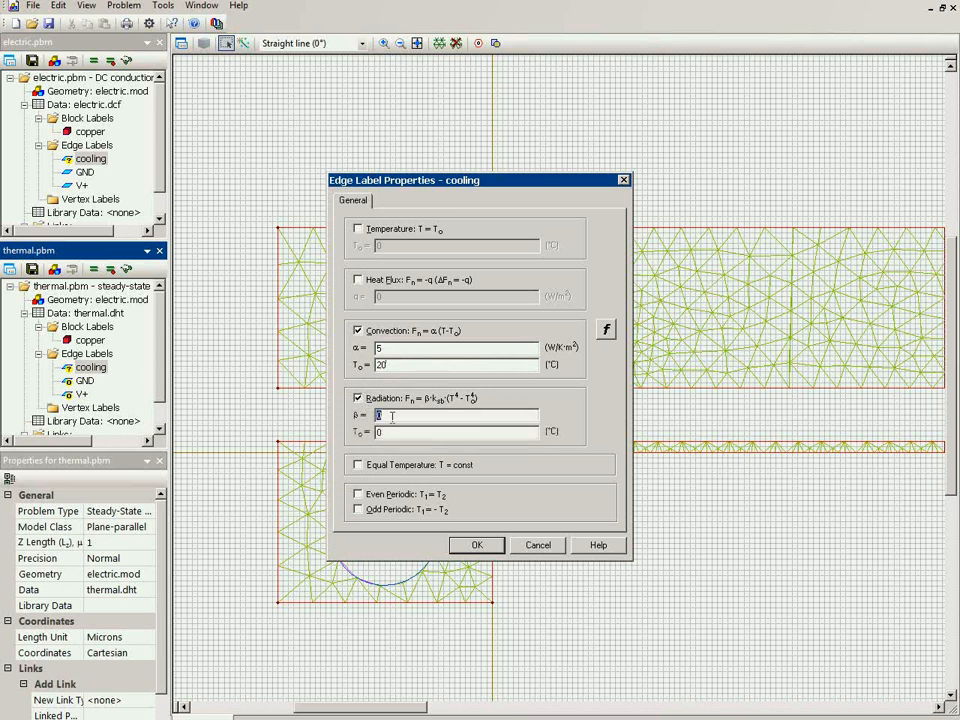
{"action": "type", "text": "0.8"}
{"action": "double_click", "coordinate": [395, 433]}
{"action": "type", "text": "20"}
{"action": "left_click", "coordinate": [475, 546]}
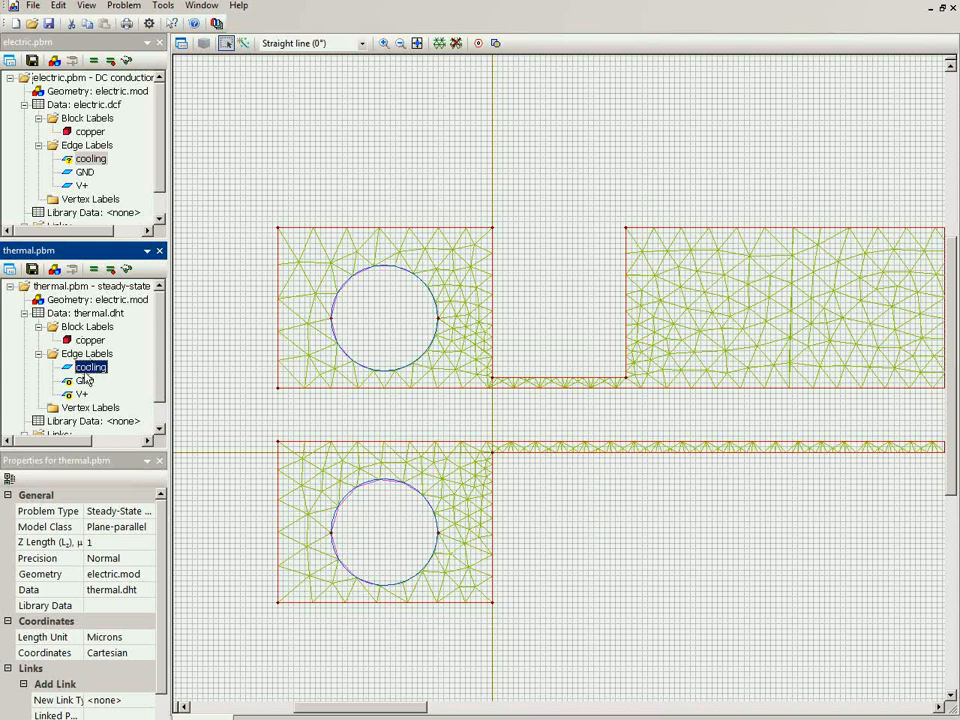
Define the electric problem's cooling edge label with all boundary conditions left switched off.
{"action": "key", "text": "F2"}
{"action": "key", "text": "Return"}
{"action": "double_click", "coordinate": [89, 159]}
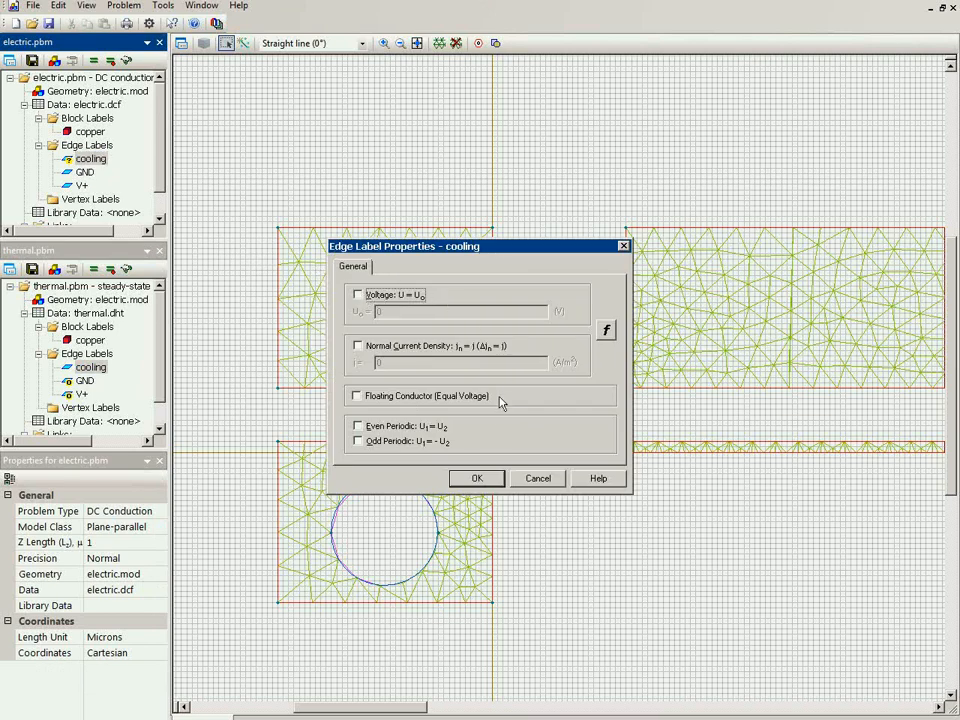
{"action": "left_click", "coordinate": [482, 478]}
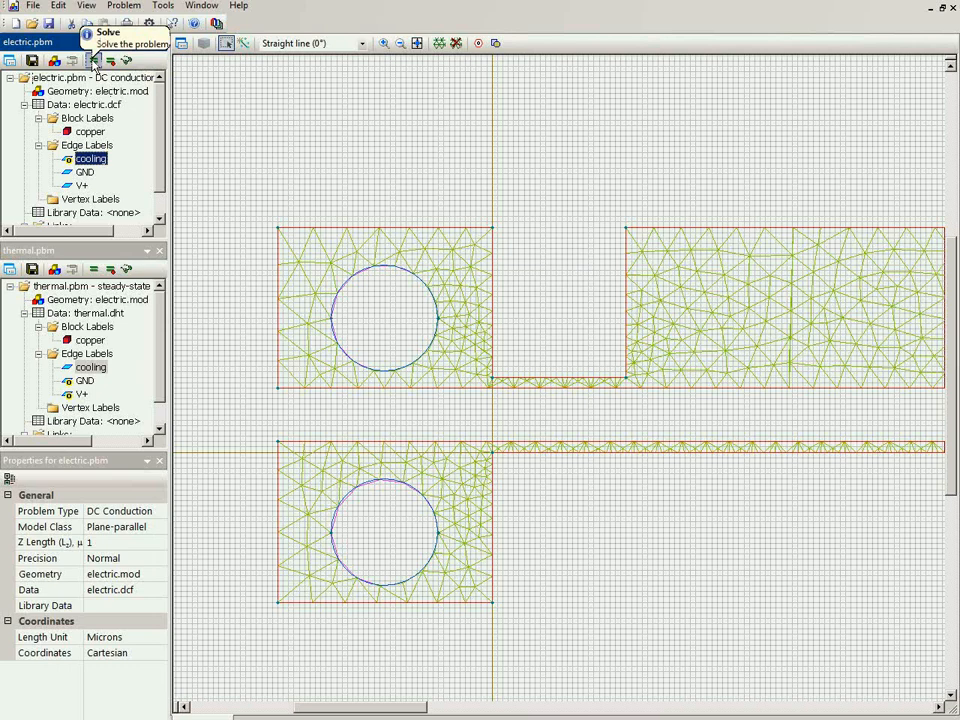
Solve the electric problem, saving the modified electric.mod and electric.dcf files, and open its field picture.
{"action": "left_click", "coordinate": [93, 62]}
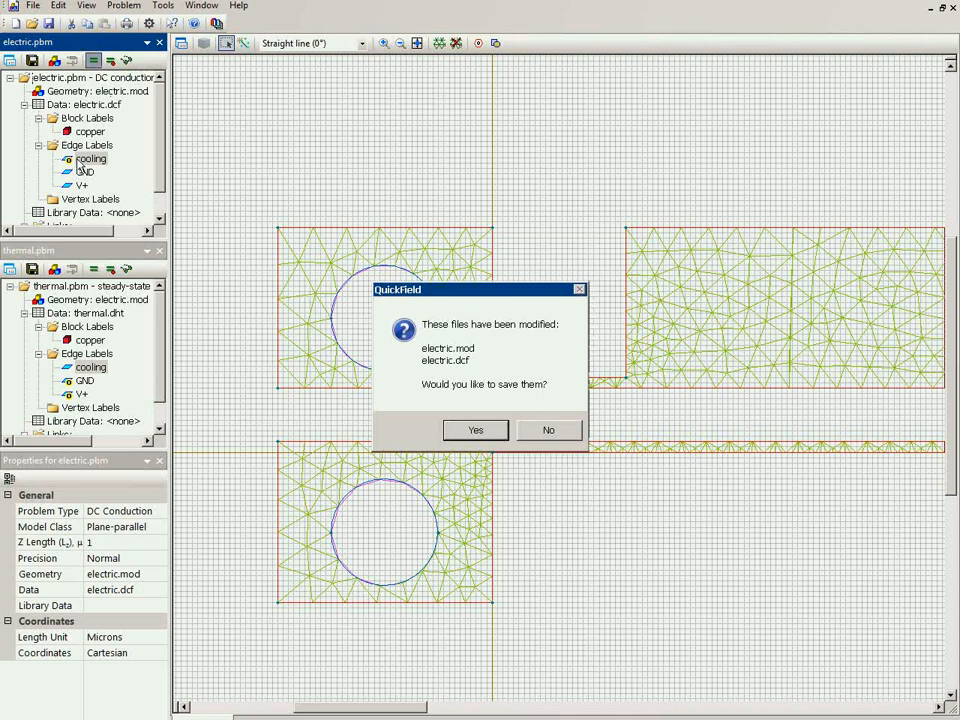
{"action": "left_click", "coordinate": [470, 430]}
{"action": "left_click", "coordinate": [525, 404]}
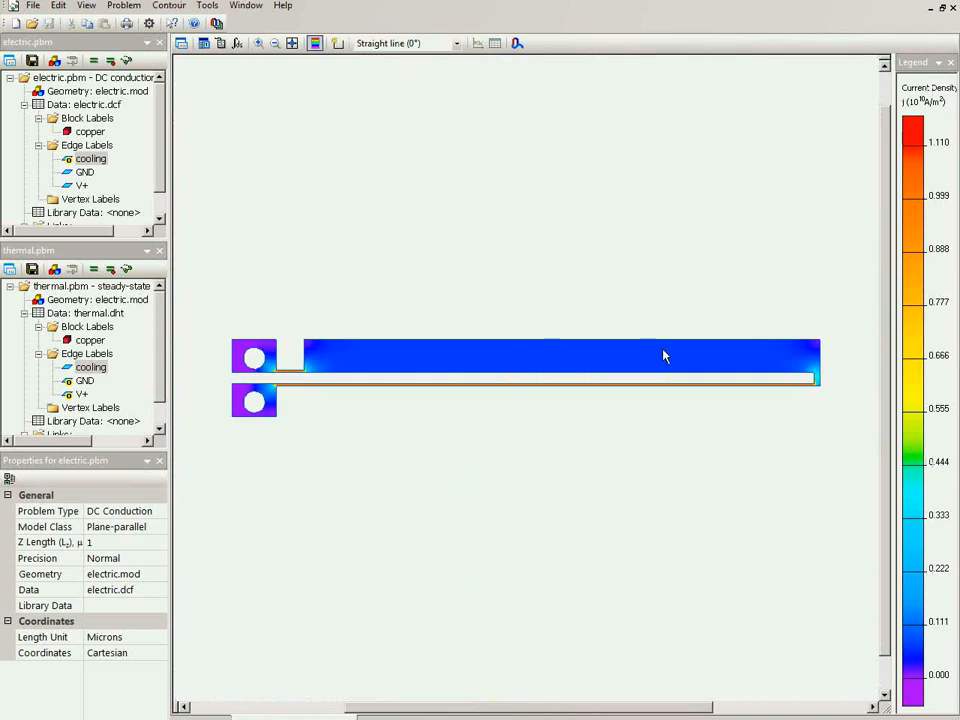
Solve the thermal problem without any data link, saving thermal.pbm and thermal.dht, and open its temperature field.
{"action": "left_click", "coordinate": [40, 289]}
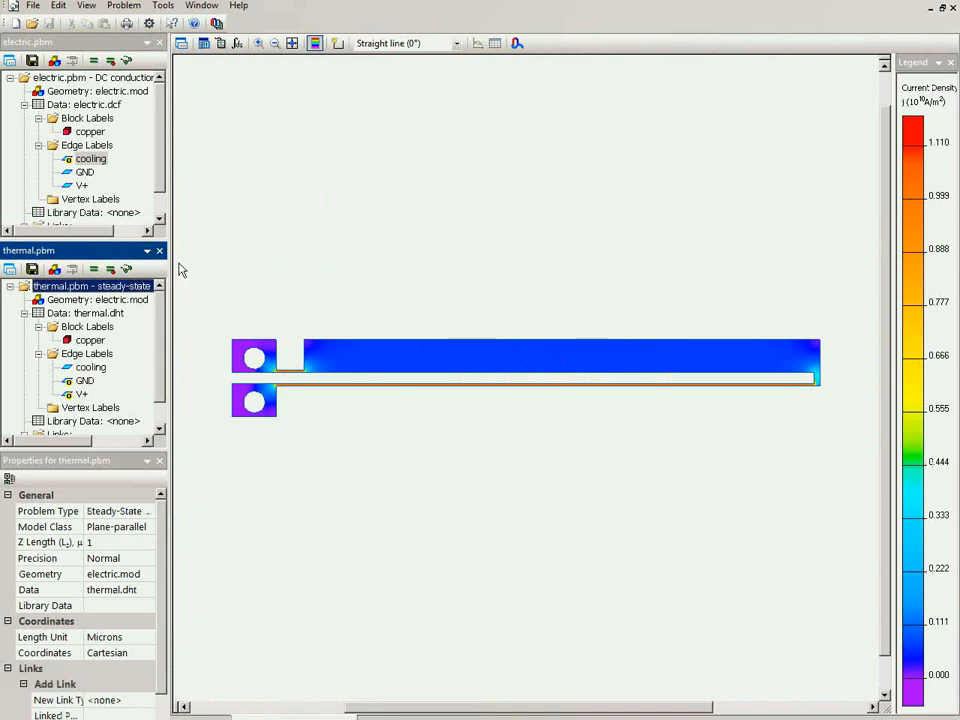
{"action": "left_click", "coordinate": [94, 268]}
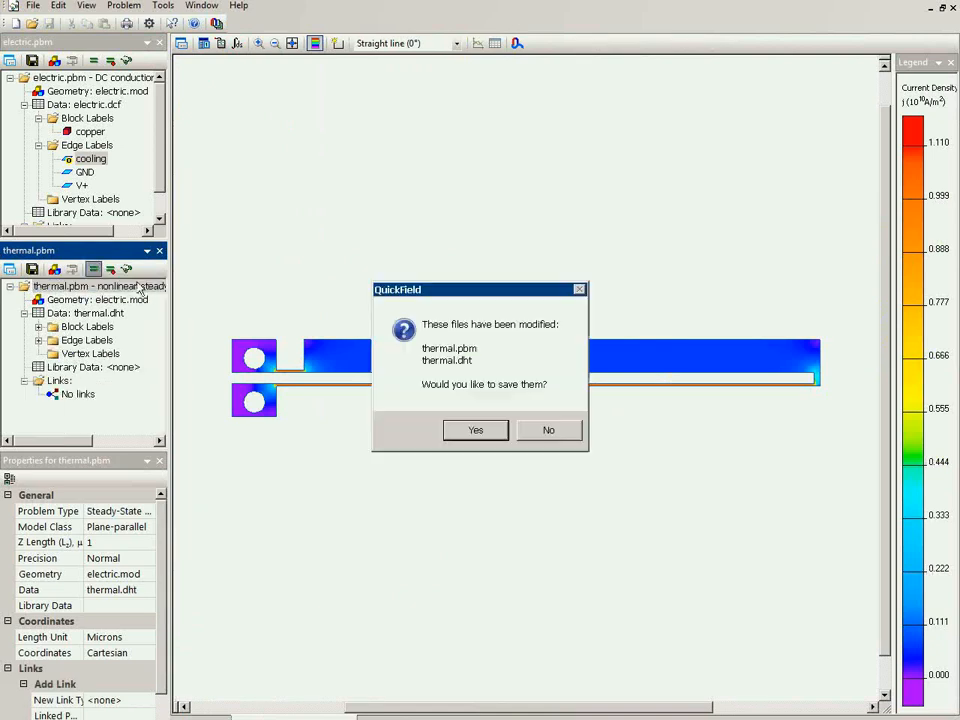
{"action": "left_click", "coordinate": [449, 431]}
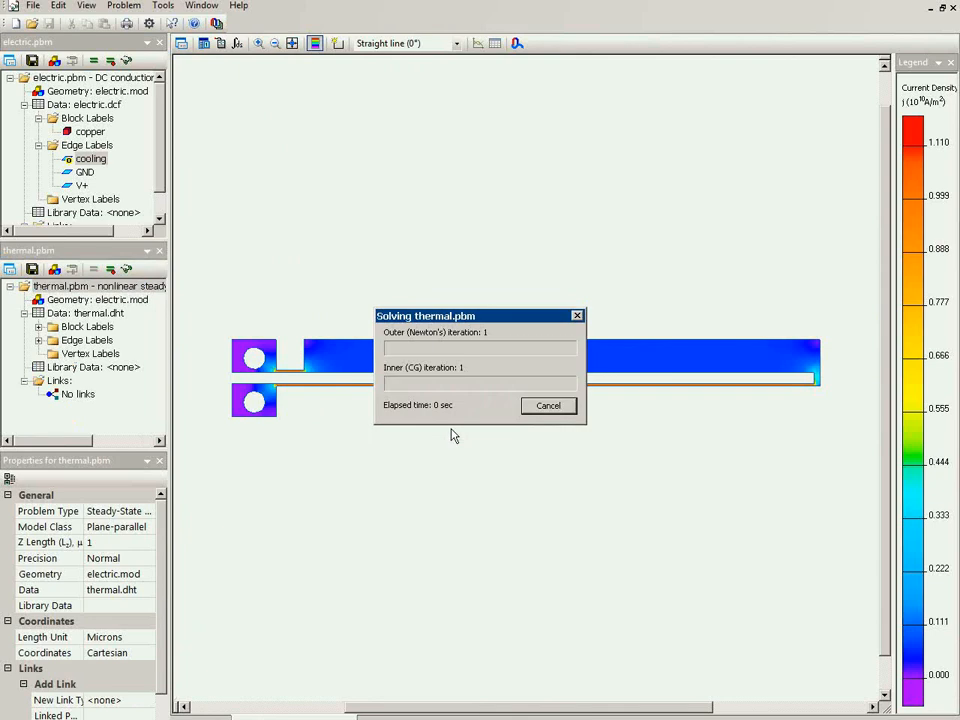
{"action": "left_click", "coordinate": [515, 412]}
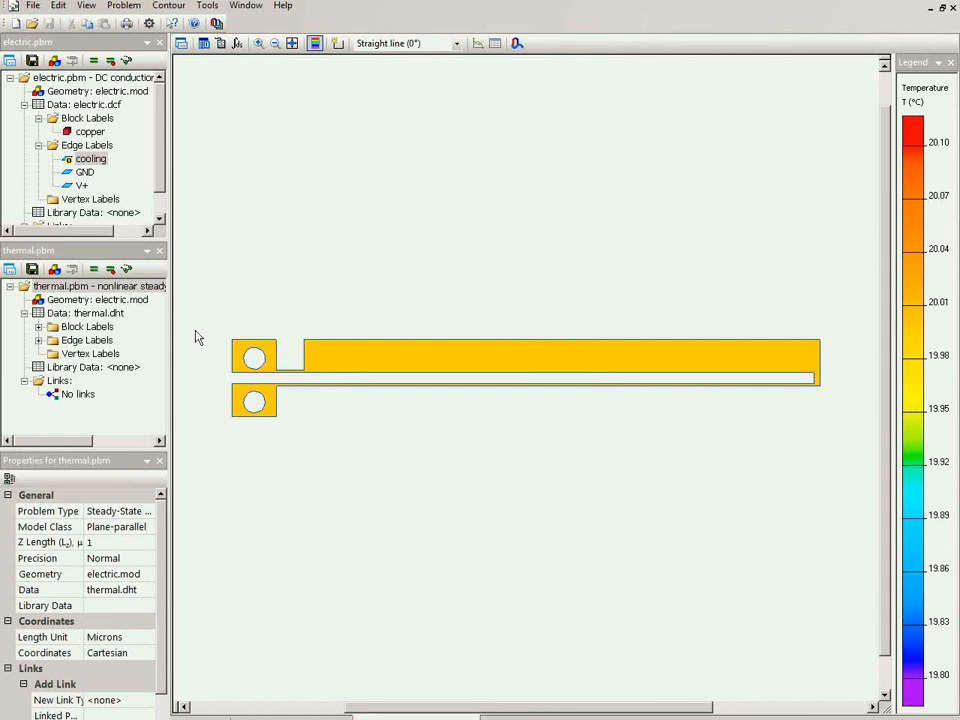
Add a Generated heat data link from electric.pbm to the thermal problem and accept invalidating its existing solution.
{"action": "left_click", "coordinate": [76, 396]}
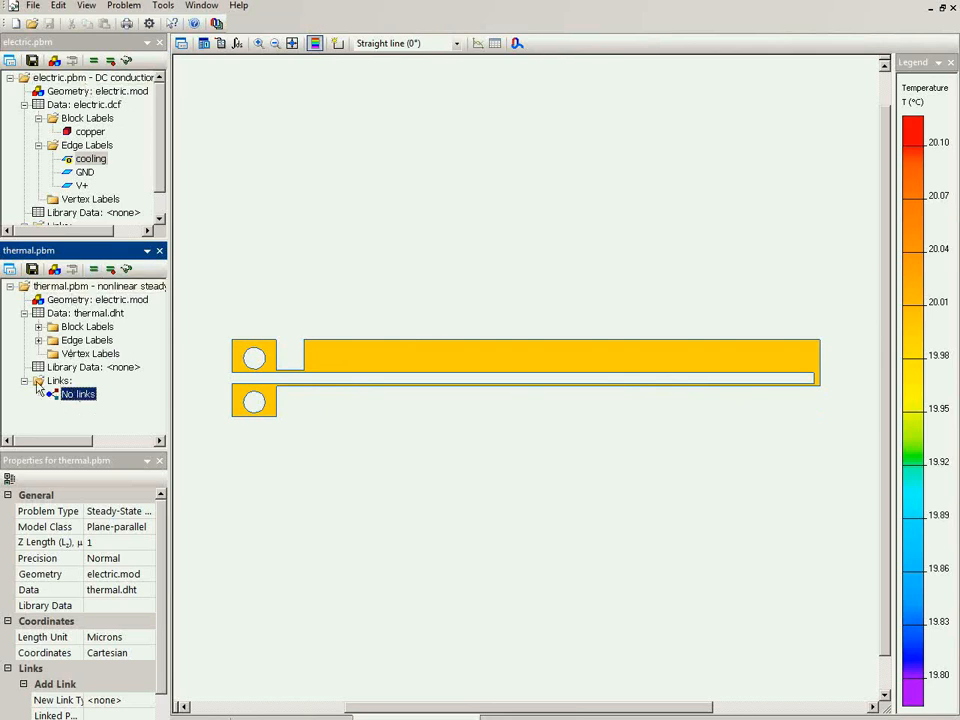
{"action": "left_click", "coordinate": [10, 270]}
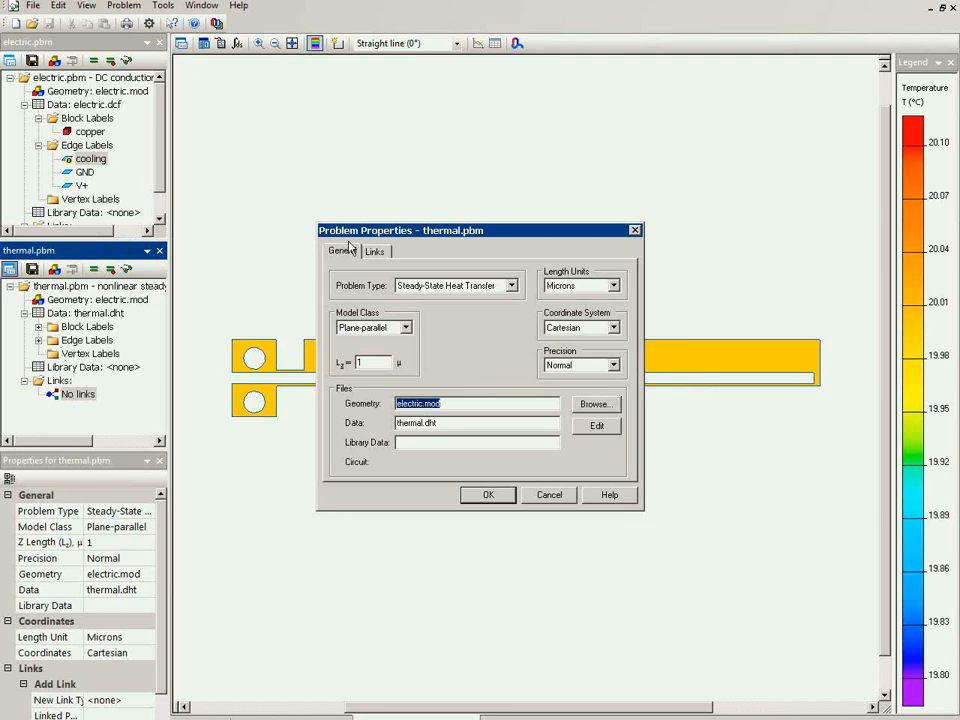
{"action": "left_click", "coordinate": [375, 252]}
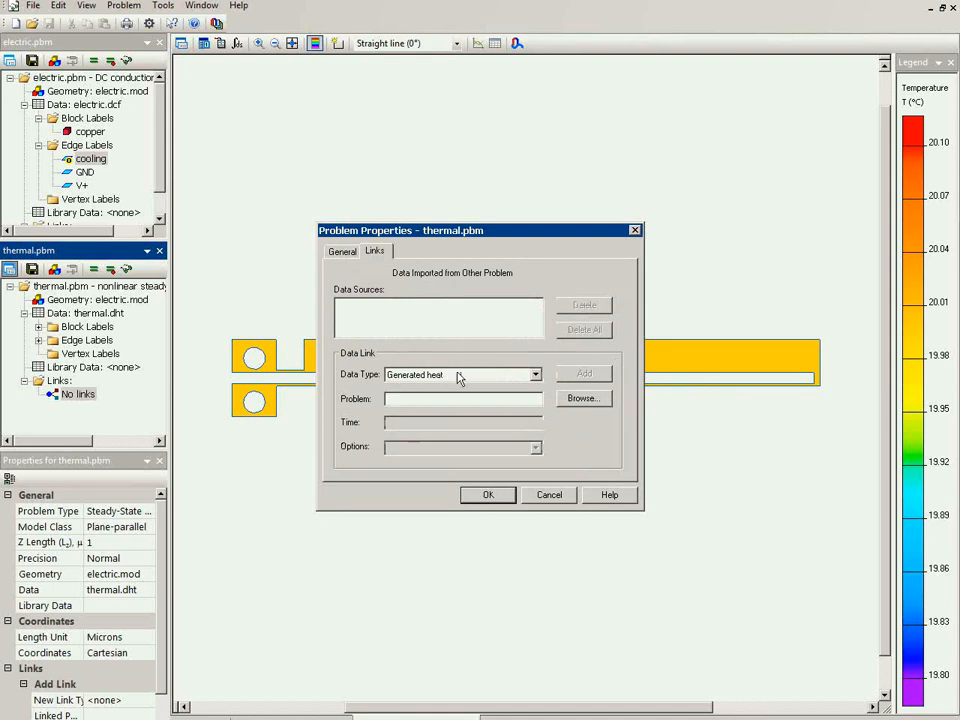
{"action": "left_click", "coordinate": [564, 402]}
{"action": "left_click", "coordinate": [410, 465]}
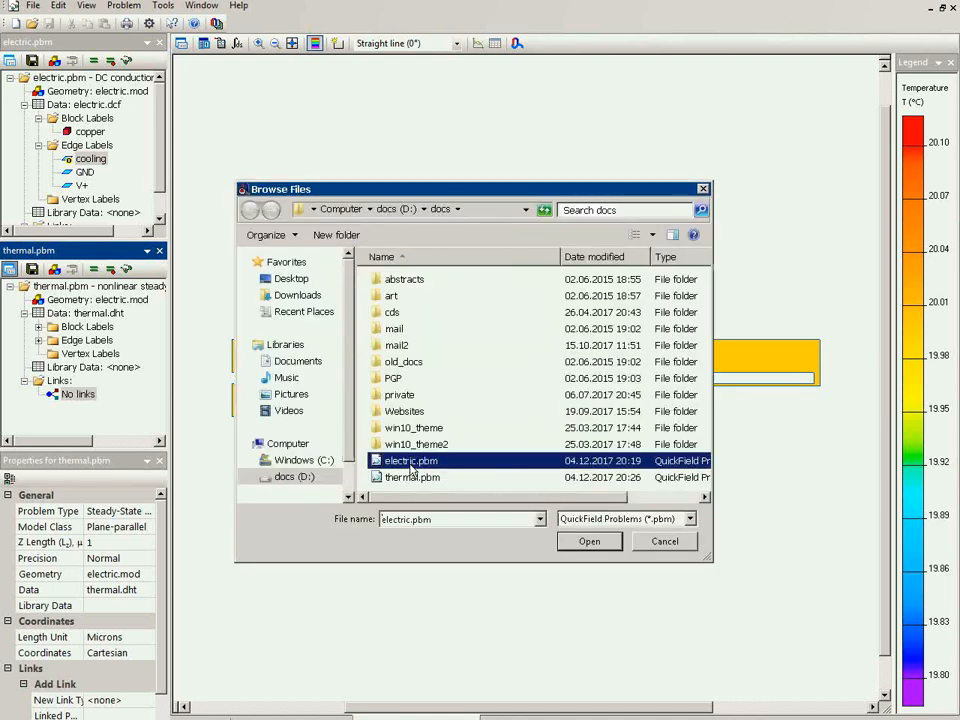
{"action": "left_click", "coordinate": [588, 541]}
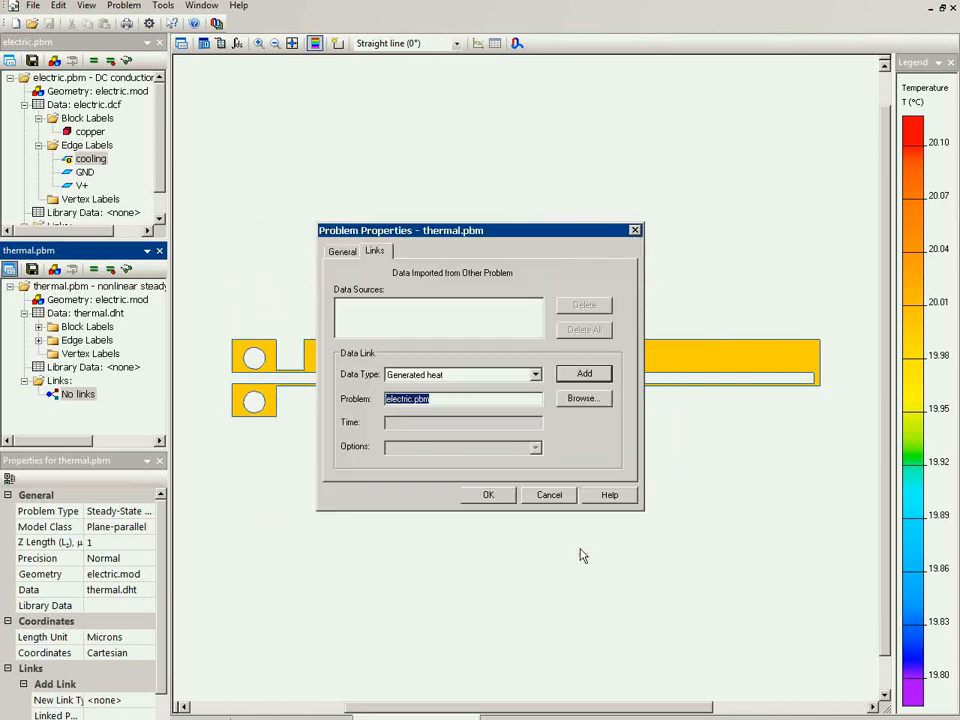
{"action": "left_click", "coordinate": [584, 374]}
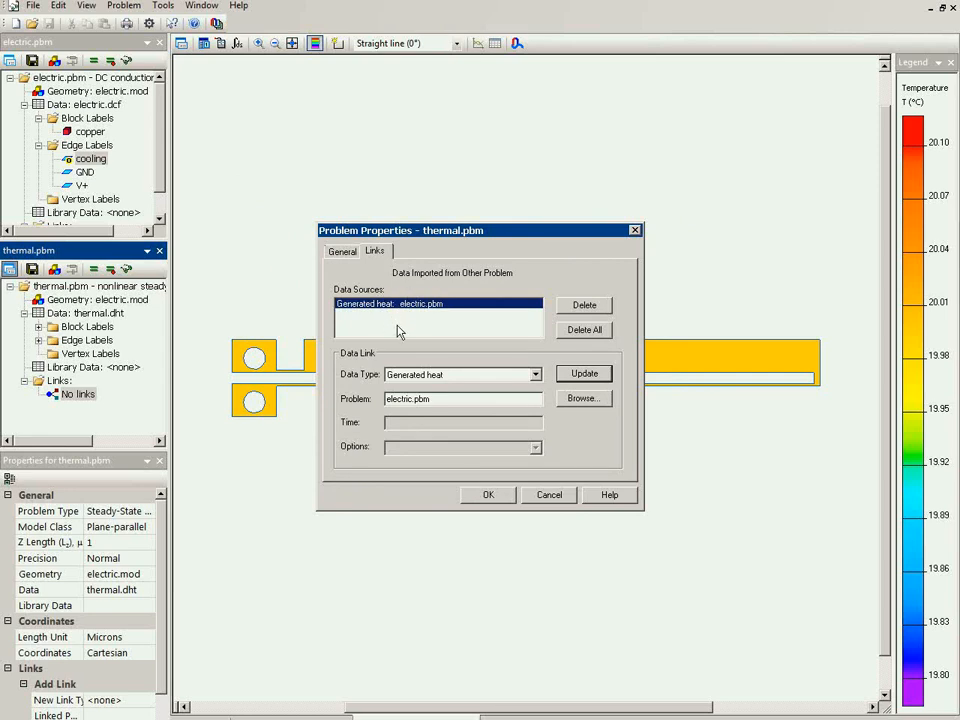
{"action": "left_click", "coordinate": [484, 493]}
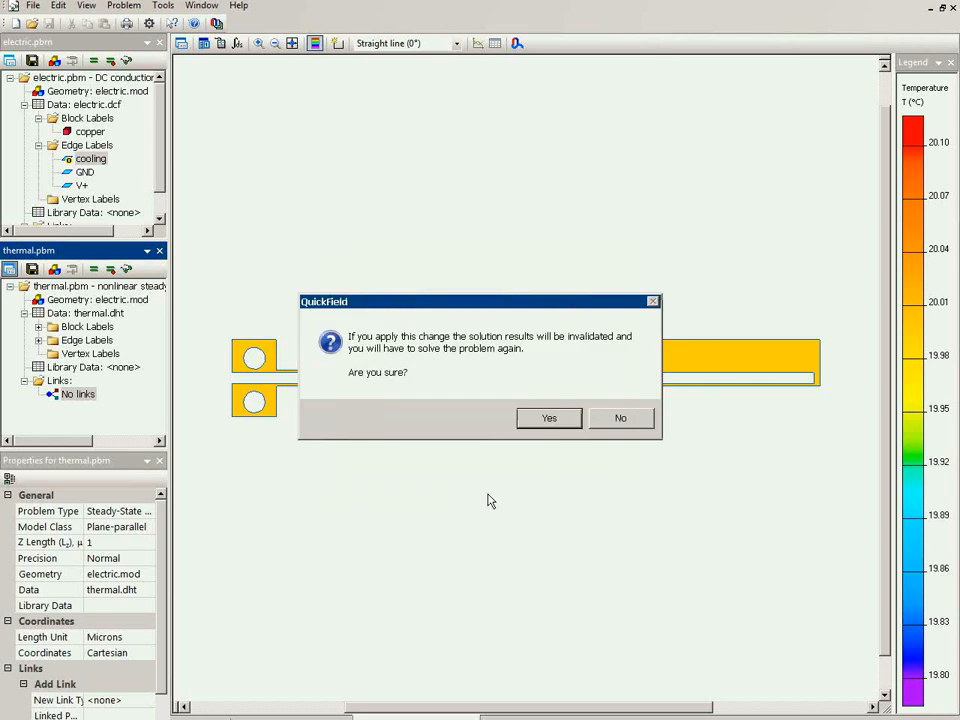
{"action": "left_click", "coordinate": [565, 421]}
Solve the linked thermal problem again, saving the modified thermal.pbm, and open the results.
{"action": "left_click", "coordinate": [94, 270]}
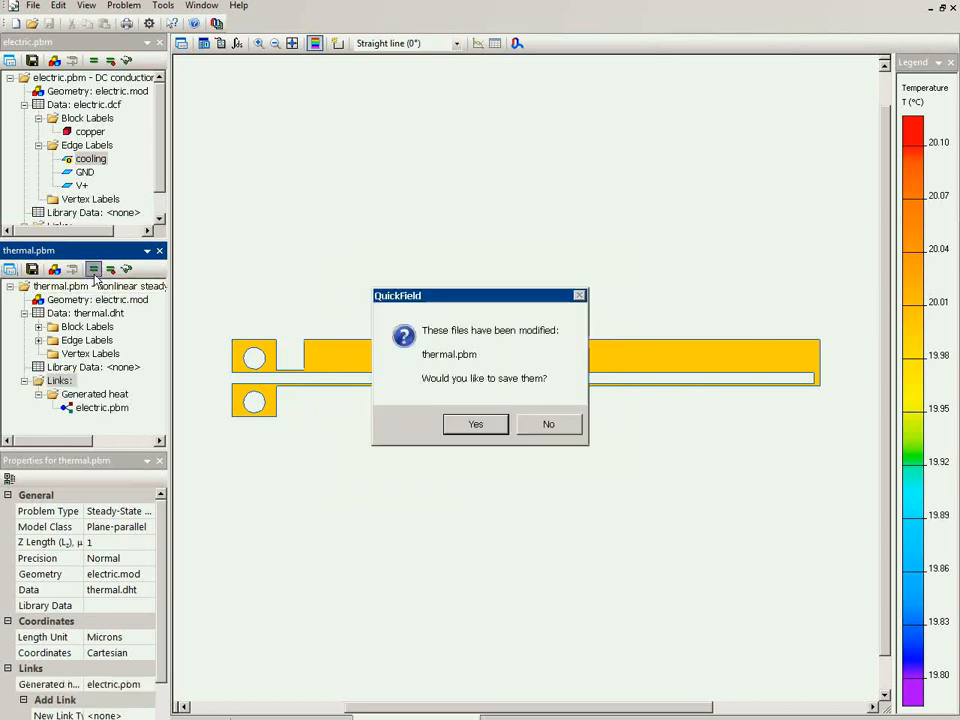
{"action": "left_click", "coordinate": [463, 423]}
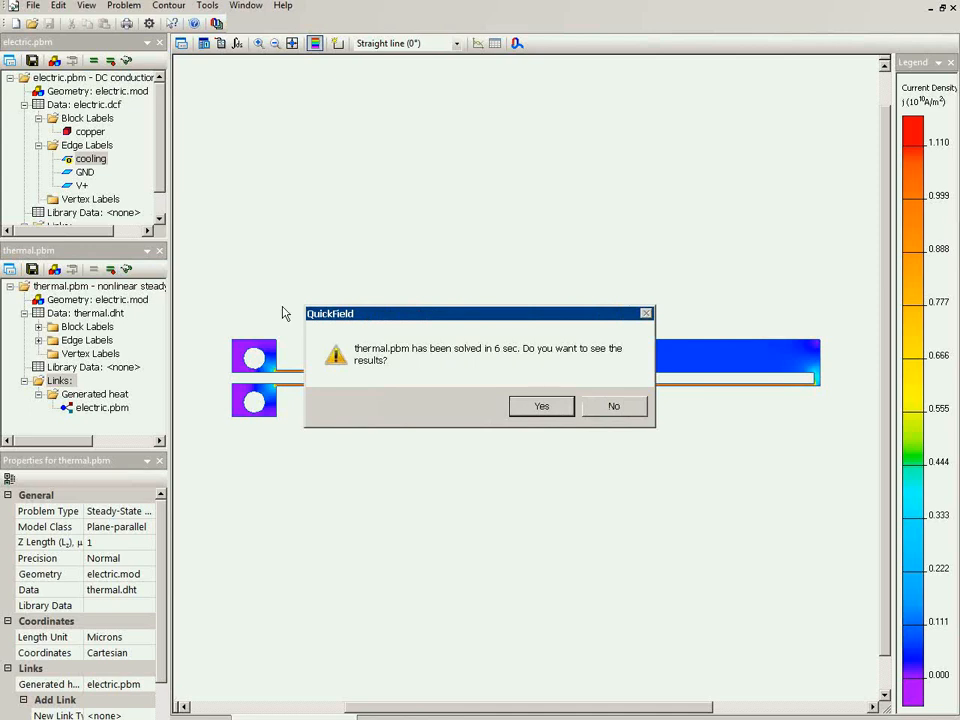
{"action": "left_click", "coordinate": [538, 404]}
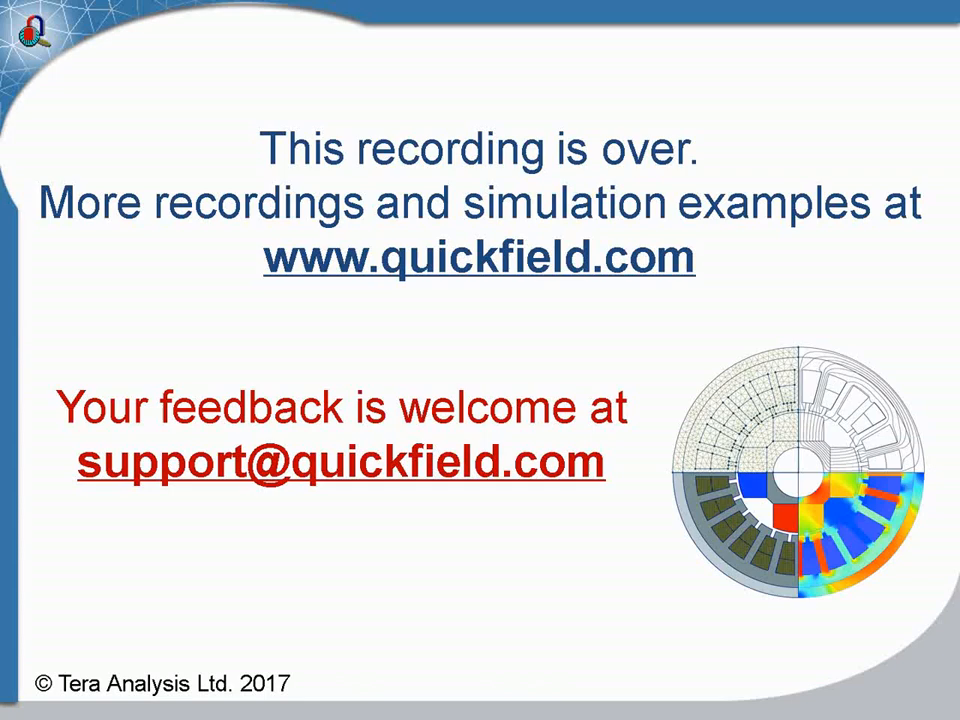